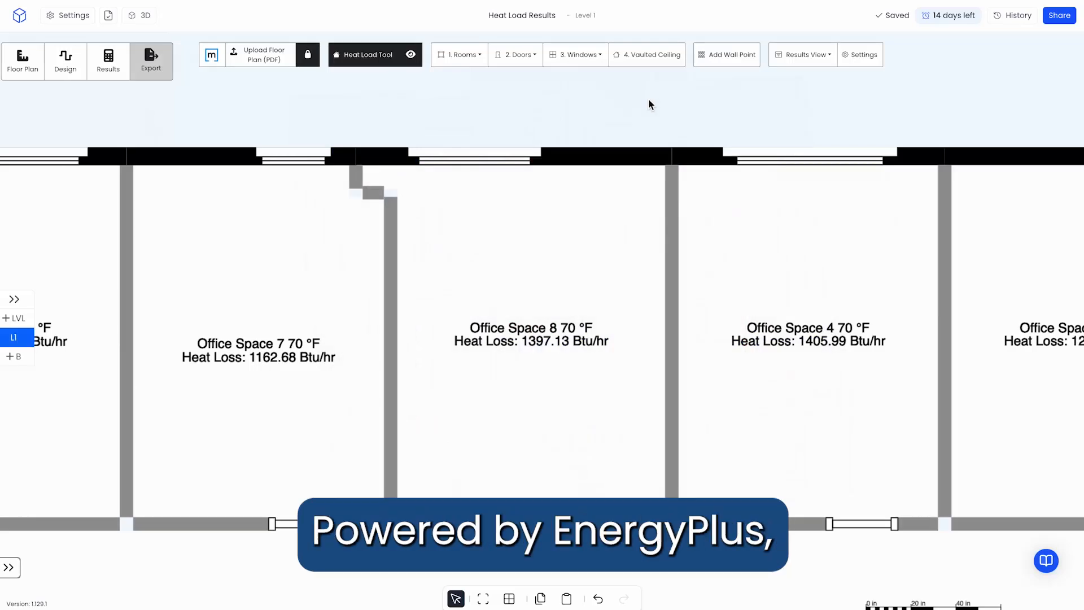
Review the building breakdown's hourly and monthly heat gain charts from Office Space 8.
click(587, 237)
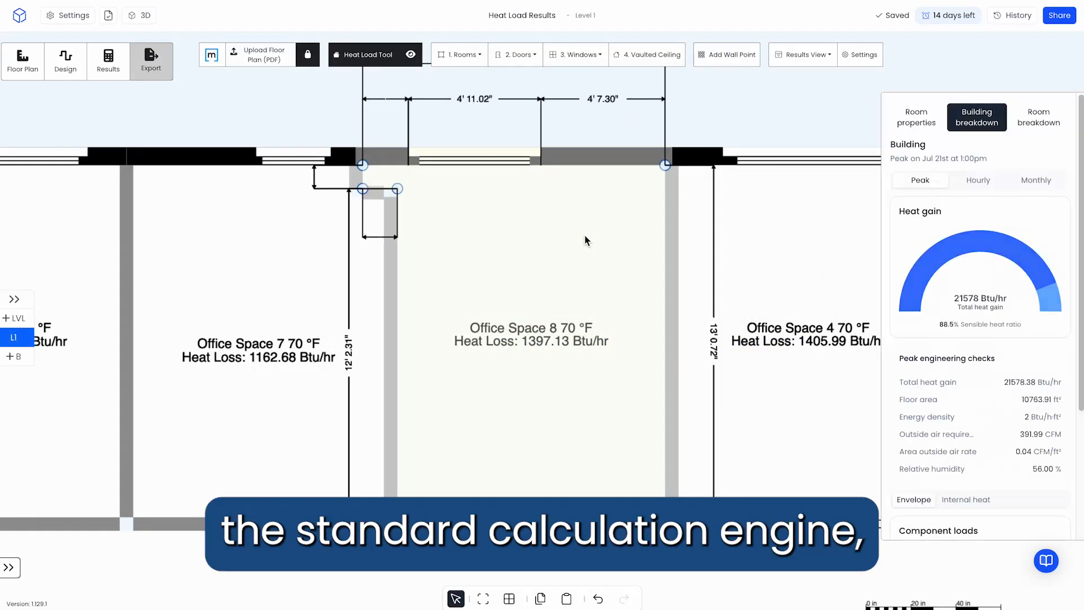
click(983, 182)
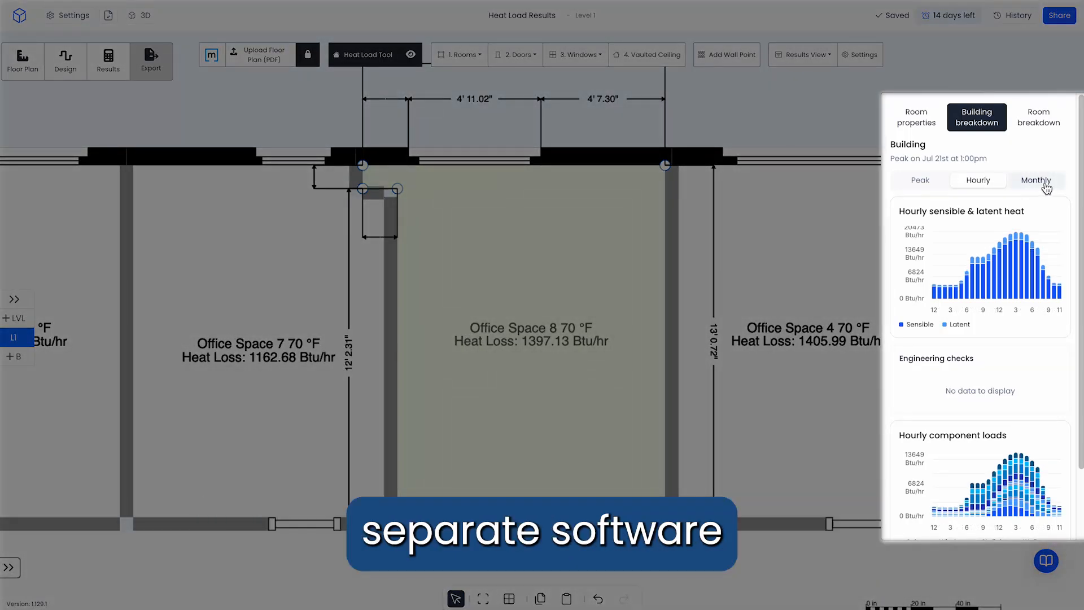
click(1046, 186)
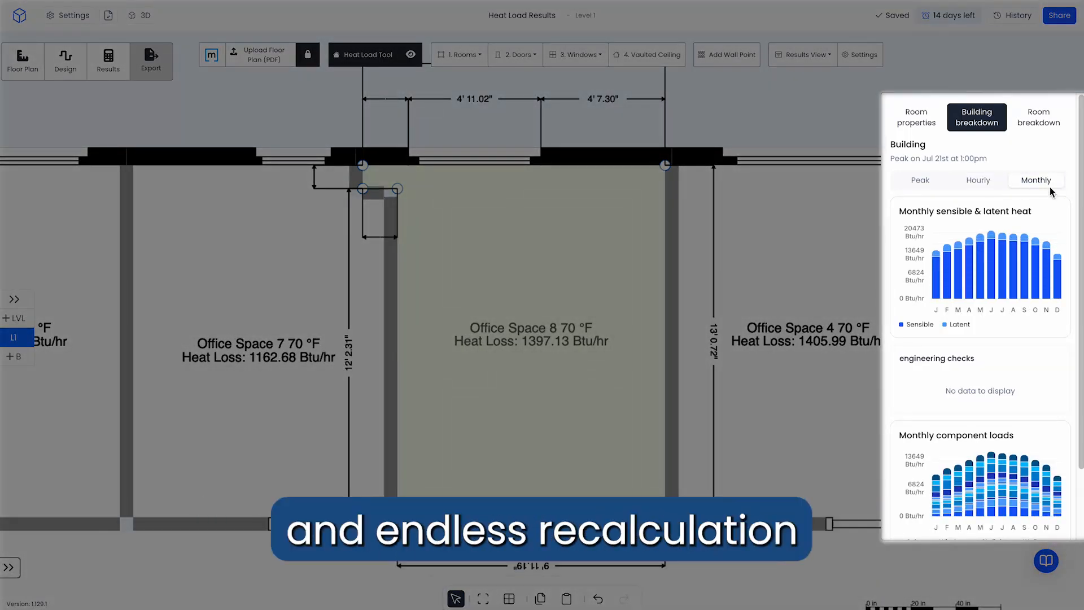
scroll(1060, 215, down, 2)
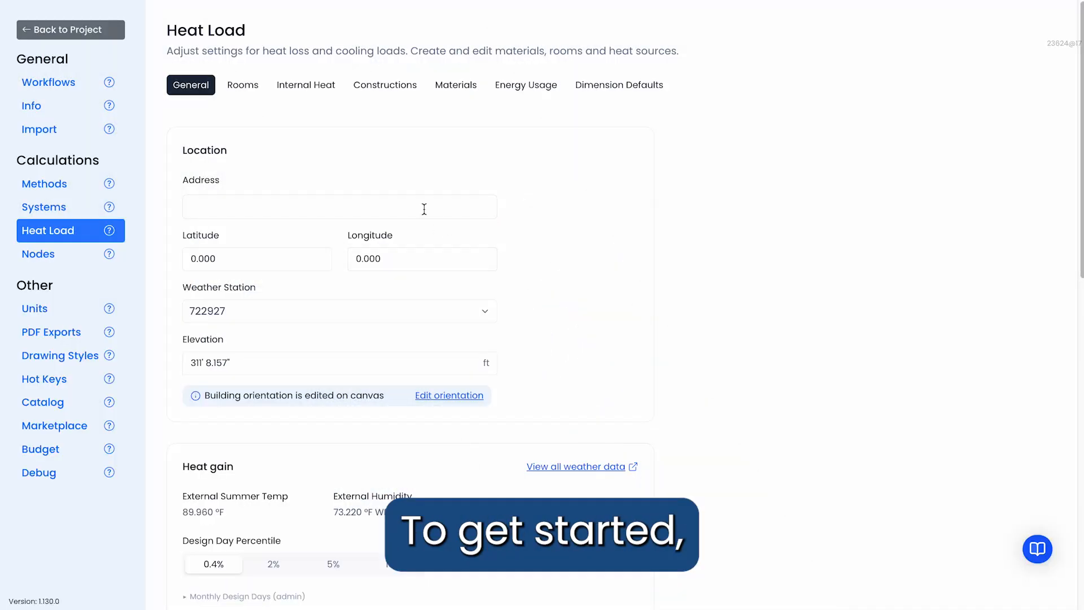
Set the project location to Encinitas, CA, with MCCLELLAN-PALOMAR, CA, USA as the weather station, and review the weather settings.
click(423, 207)
text(Encinitas)
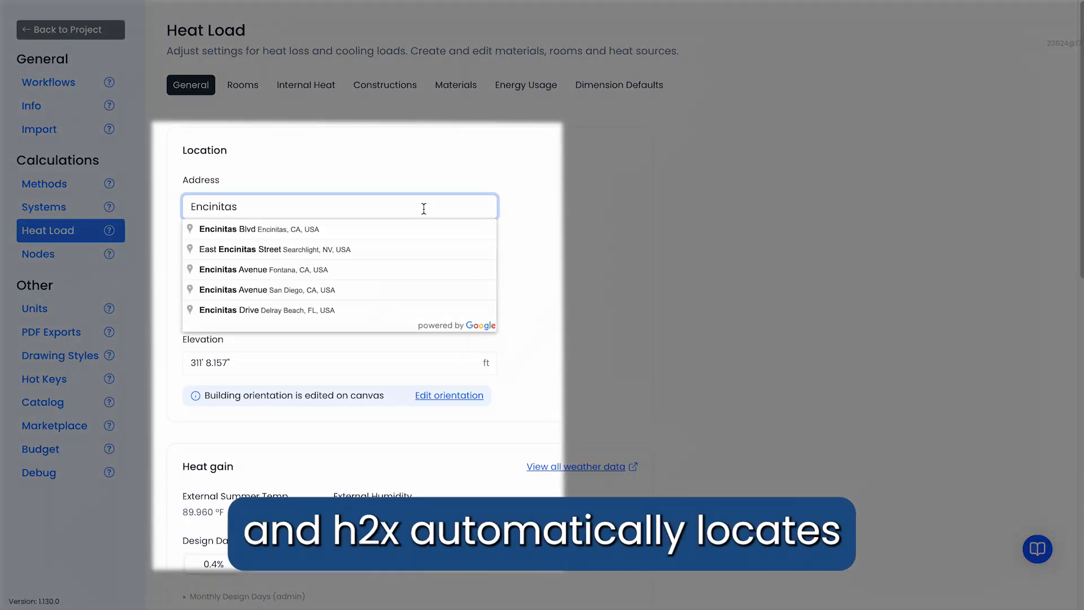
click(438, 229)
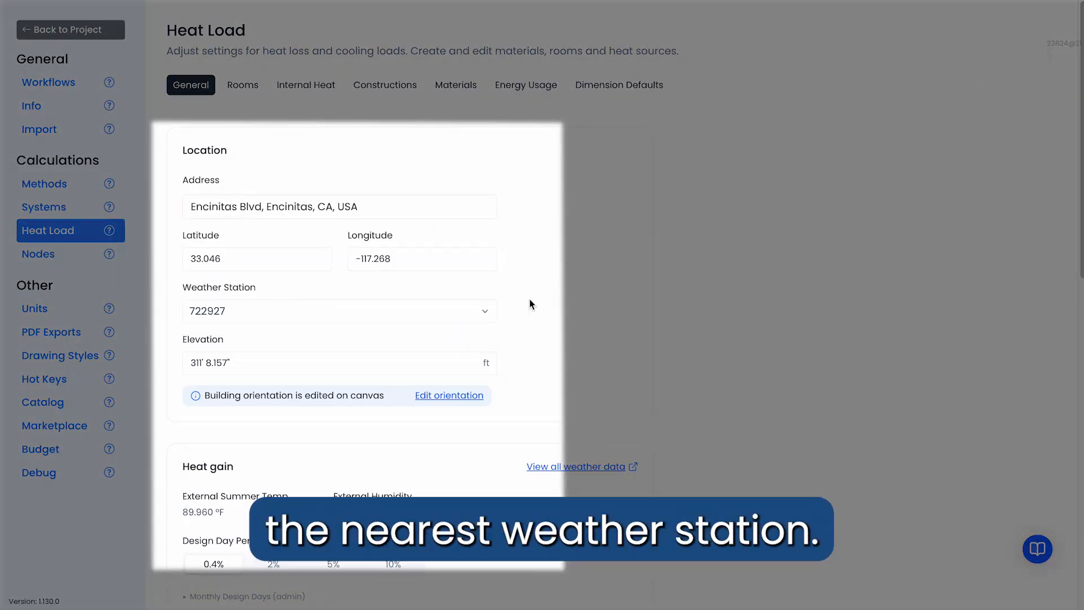
click(473, 312)
click(306, 344)
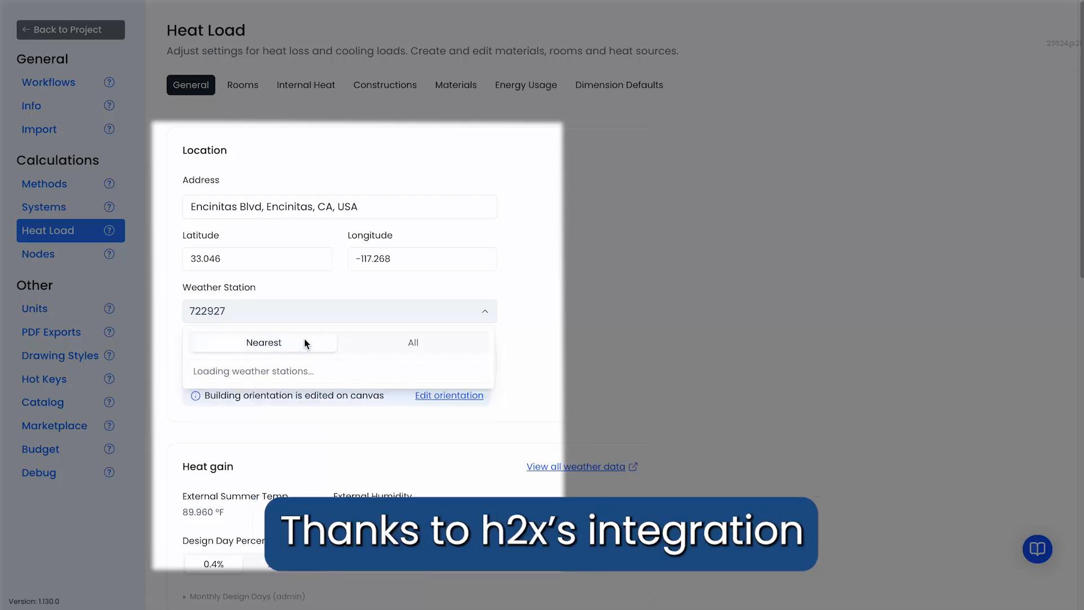
click(368, 409)
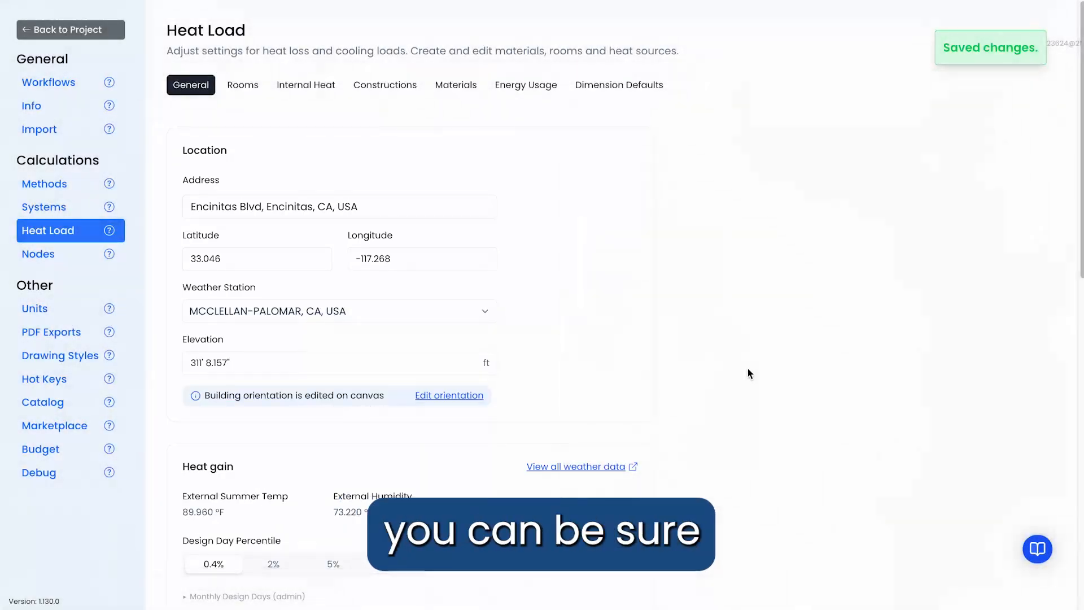
scroll(750, 373, down, 5)
scroll(748, 368, down, 7)
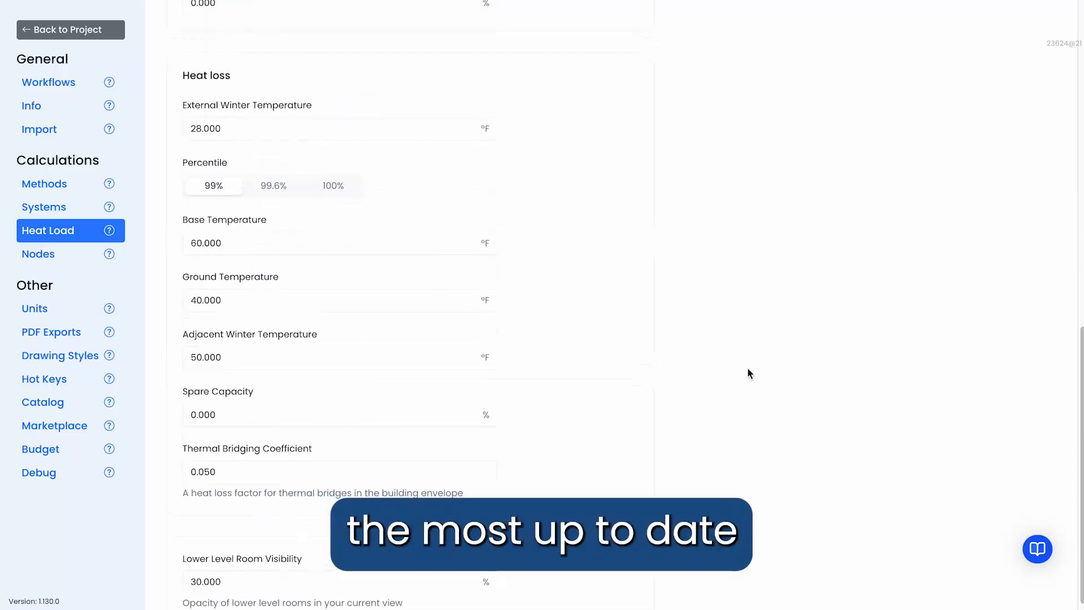
scroll(747, 368, up, 5)
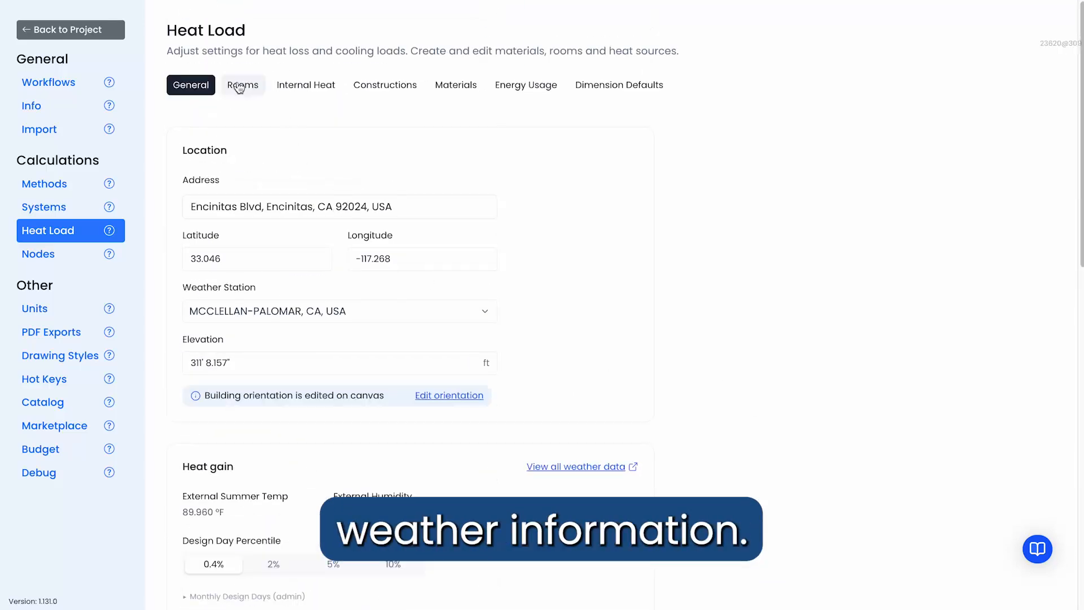
Start a new room type named Office Space 2 and add People as its heat source.
click(238, 84)
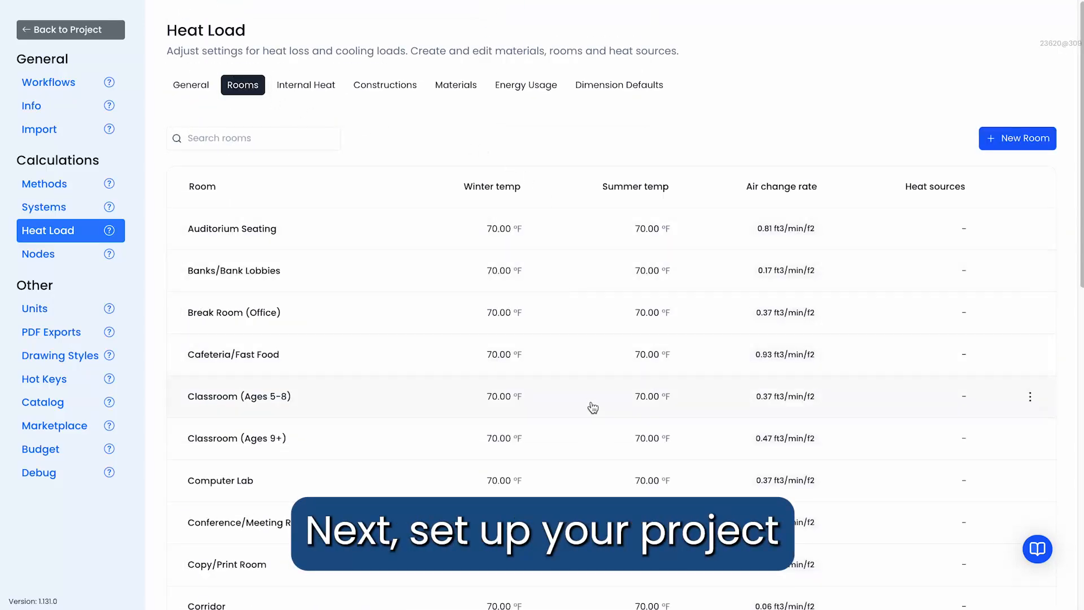
click(1045, 137)
click(884, 111)
text(Office)
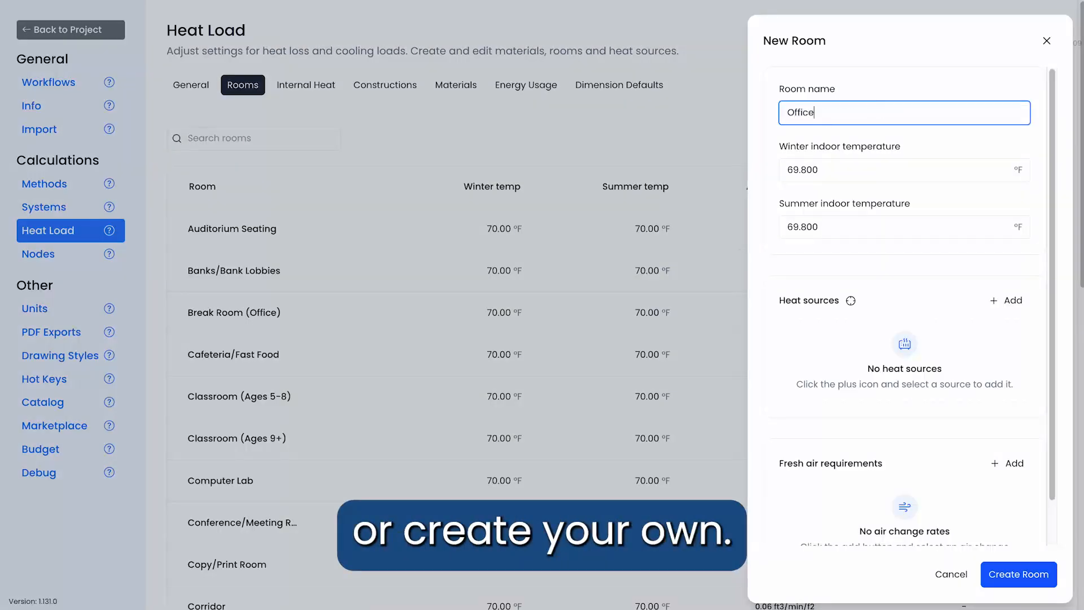
text( Space 2)
click(1007, 300)
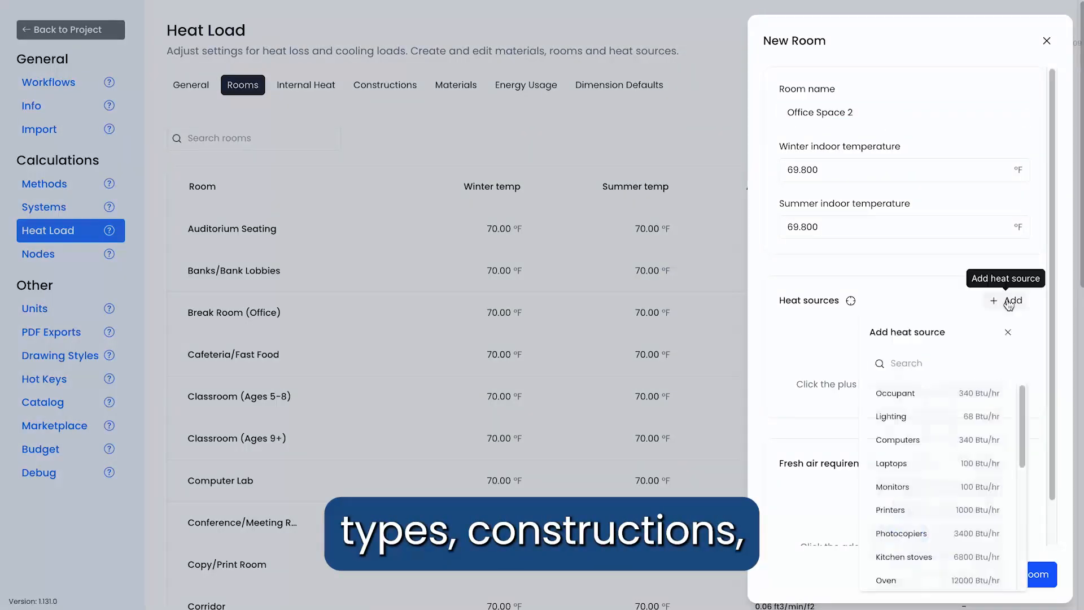
scroll(932, 451, down, 10)
click(985, 571)
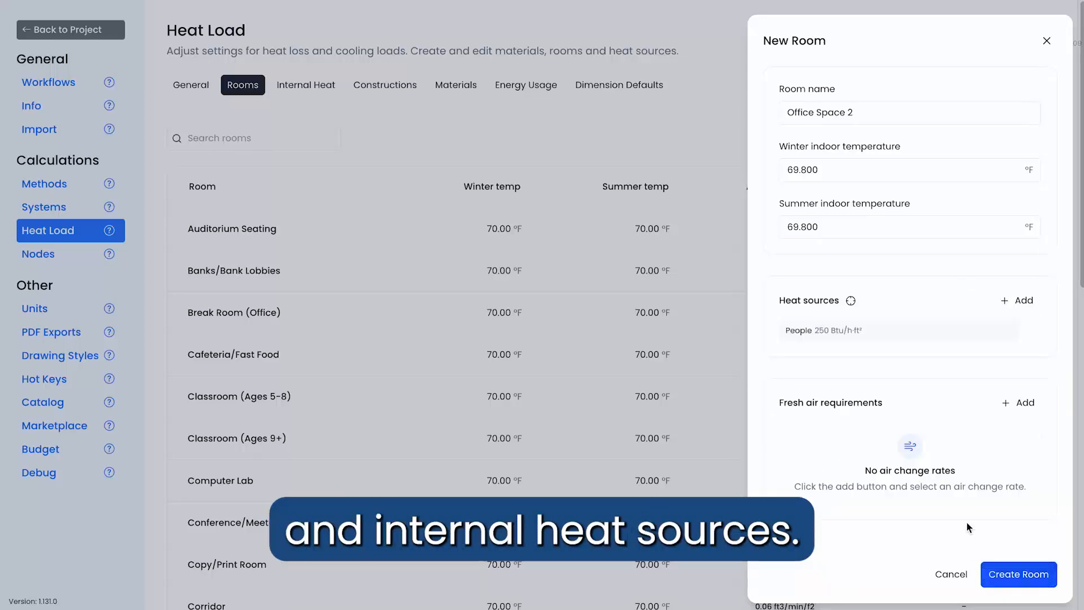
Add a fresh air requirement of 6 ACH to the new room type and create it.
click(1016, 402)
click(935, 501)
click(958, 465)
text(6)
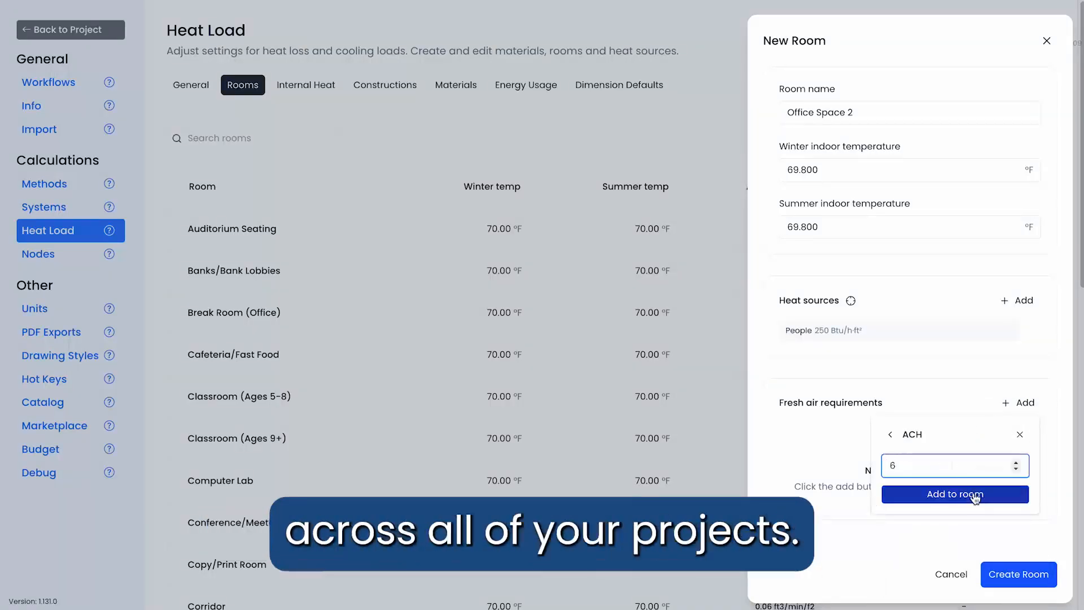
click(968, 494)
click(1008, 573)
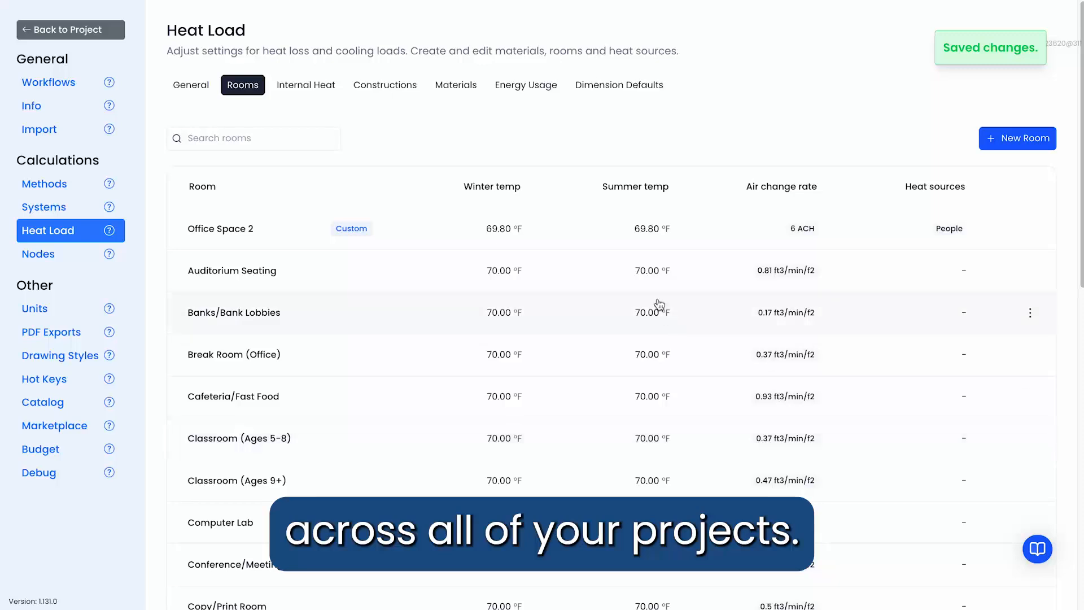
Look through the project's internal heat sources, constructions and materials.
click(314, 90)
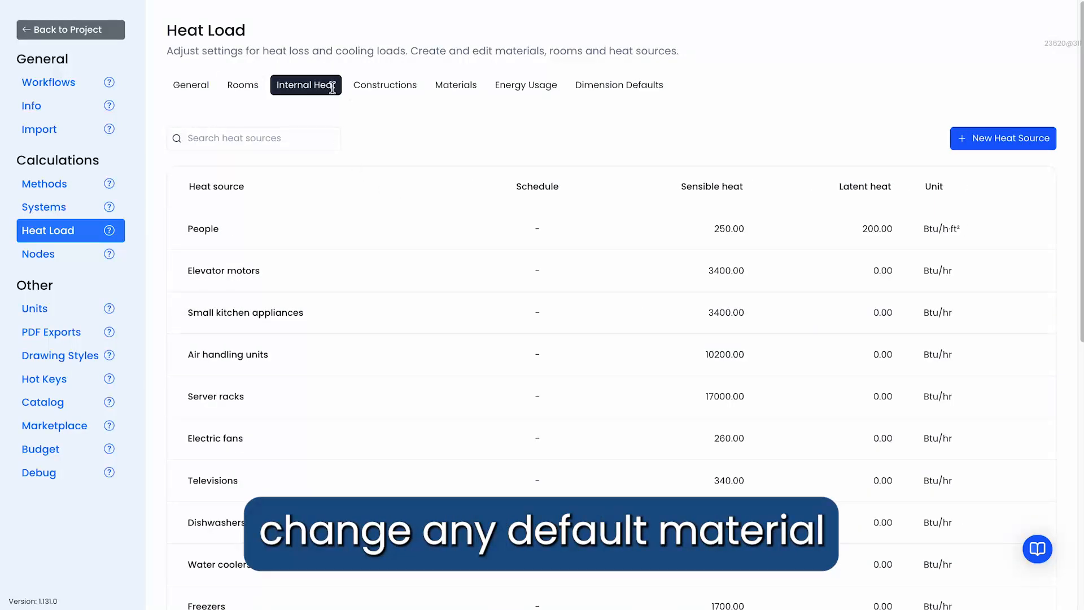
click(415, 93)
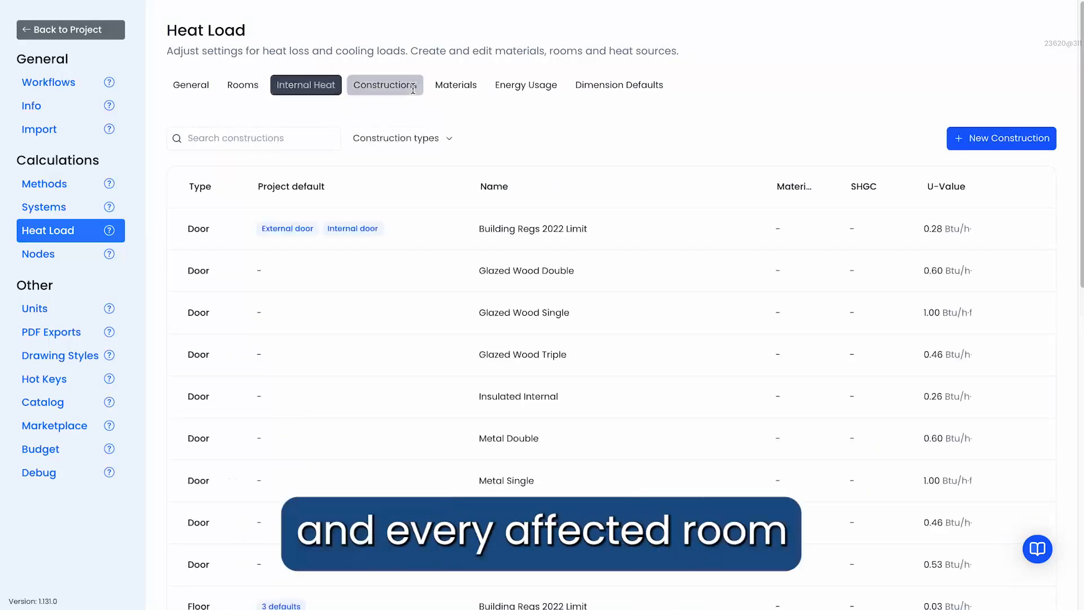
click(469, 93)
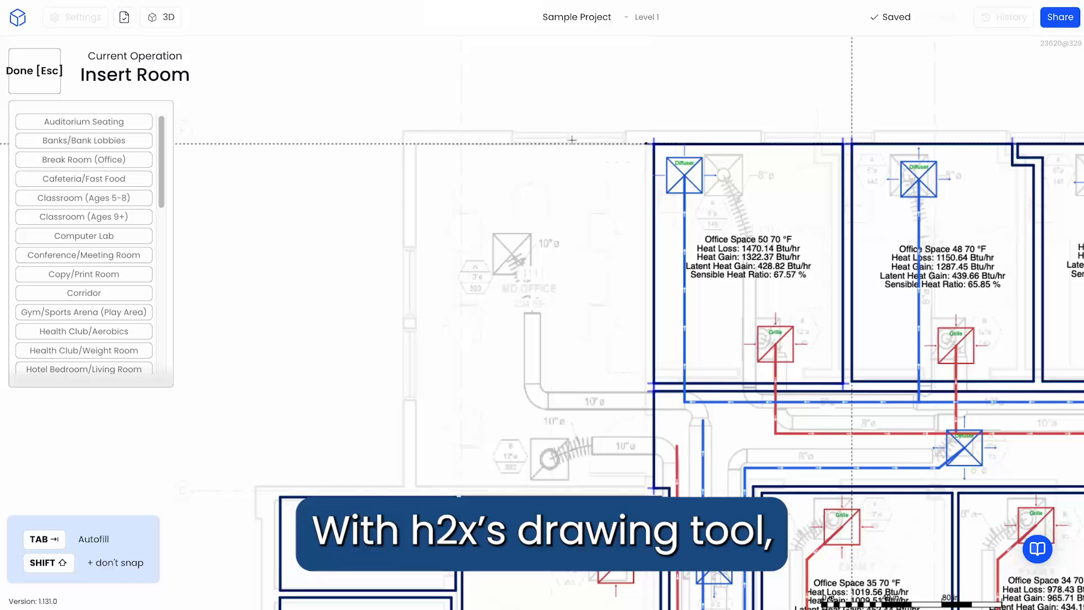
Draw the rectangular room over the MD Office area of the floor plan, adjoining Office Space 50.
click(647, 143)
click(416, 143)
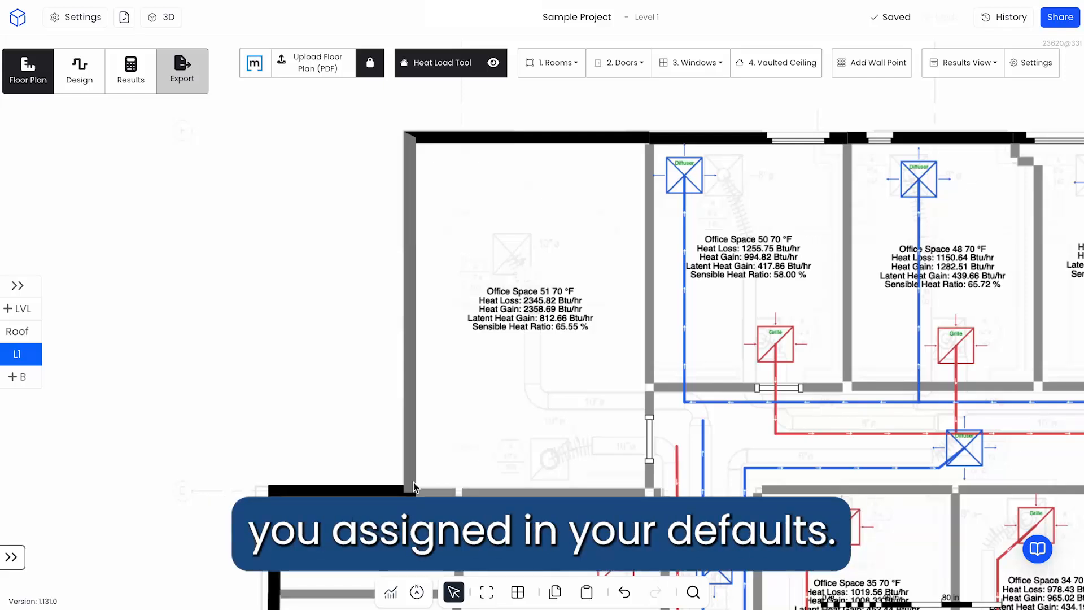
Insert one window in each of the two external walls of Office Space 51, matching the underlying plan.
click(703, 71)
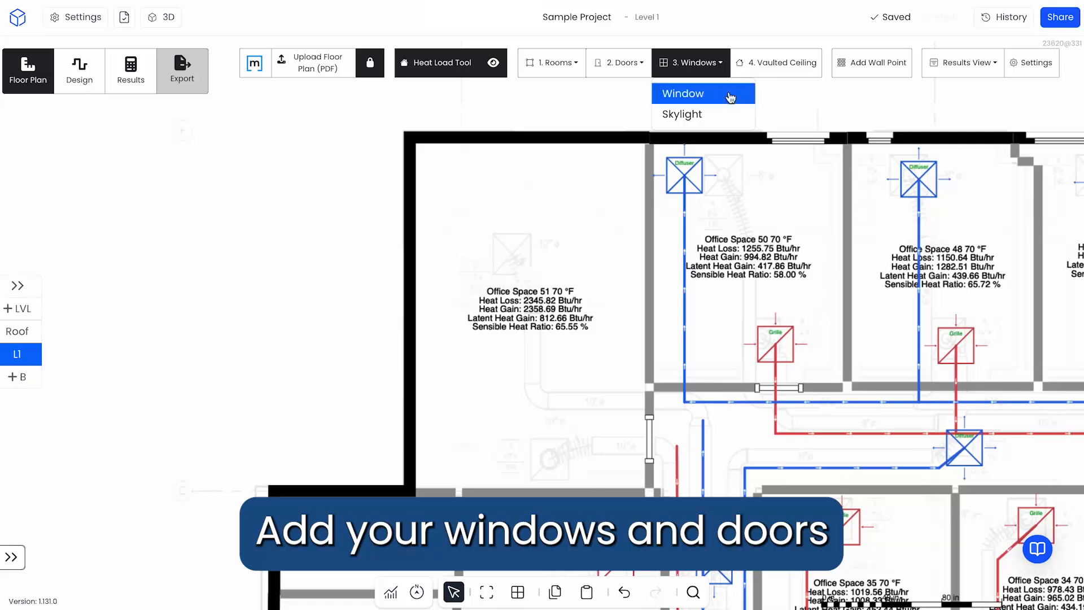
click(727, 94)
drag(527, 144, 630, 149)
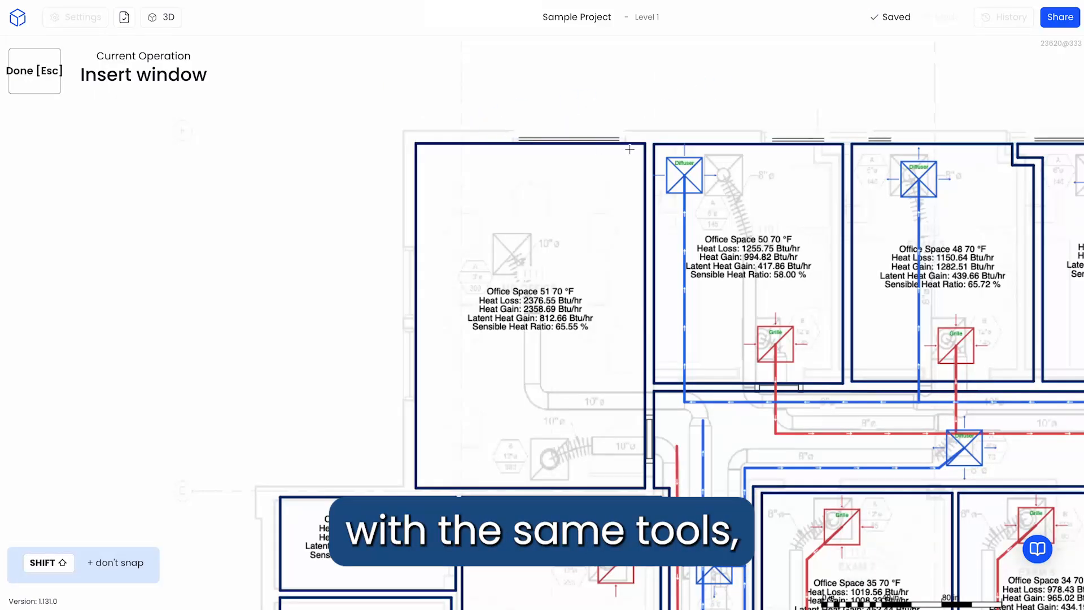
drag(415, 253, 414, 407)
key(Escape)
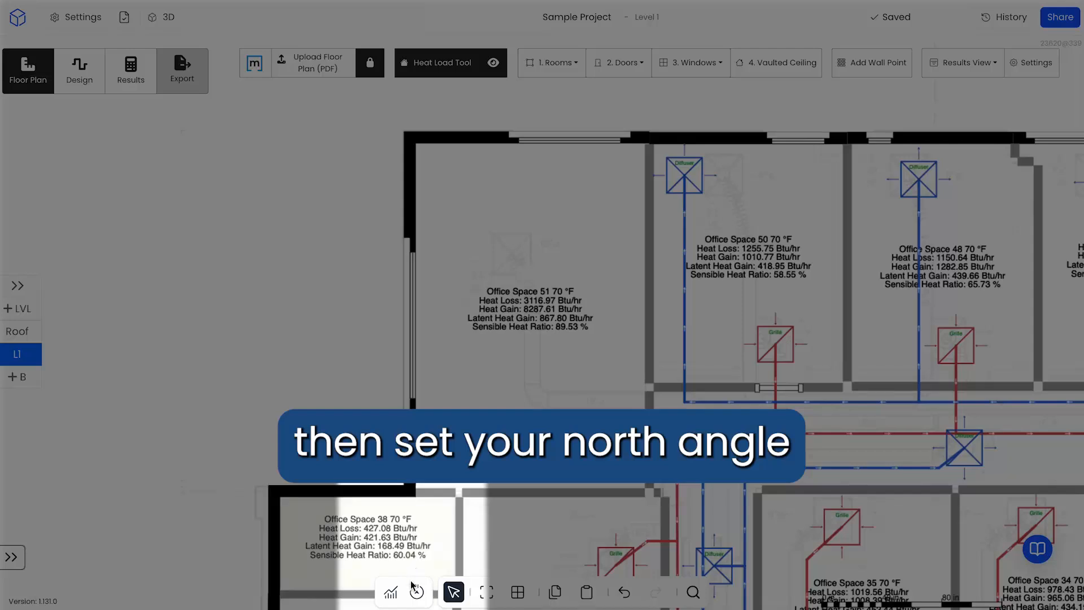
Set the building orientation to 90°.
click(416, 599)
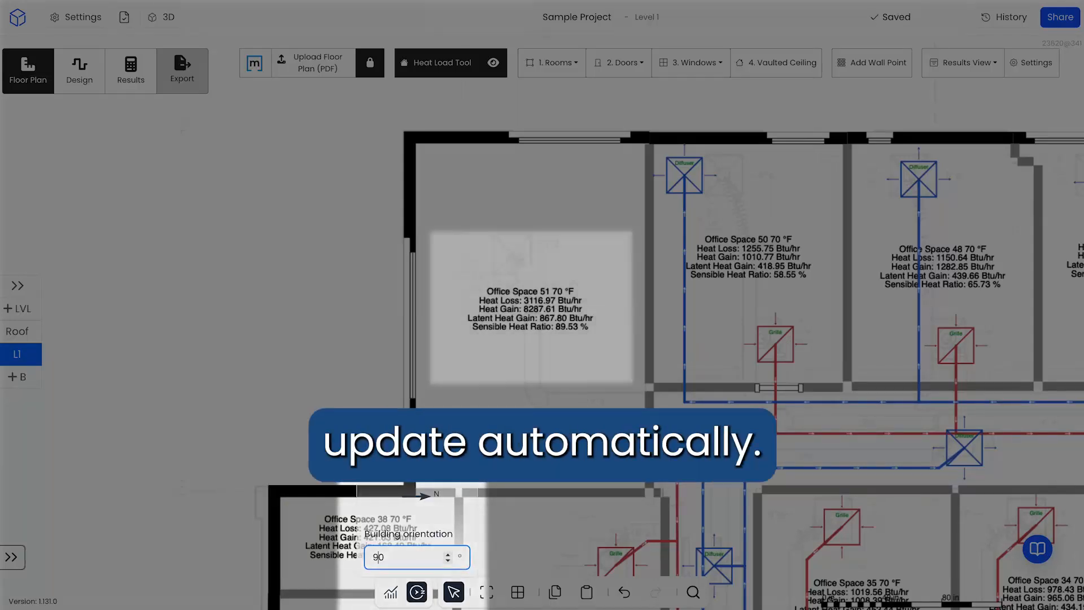
click(418, 593)
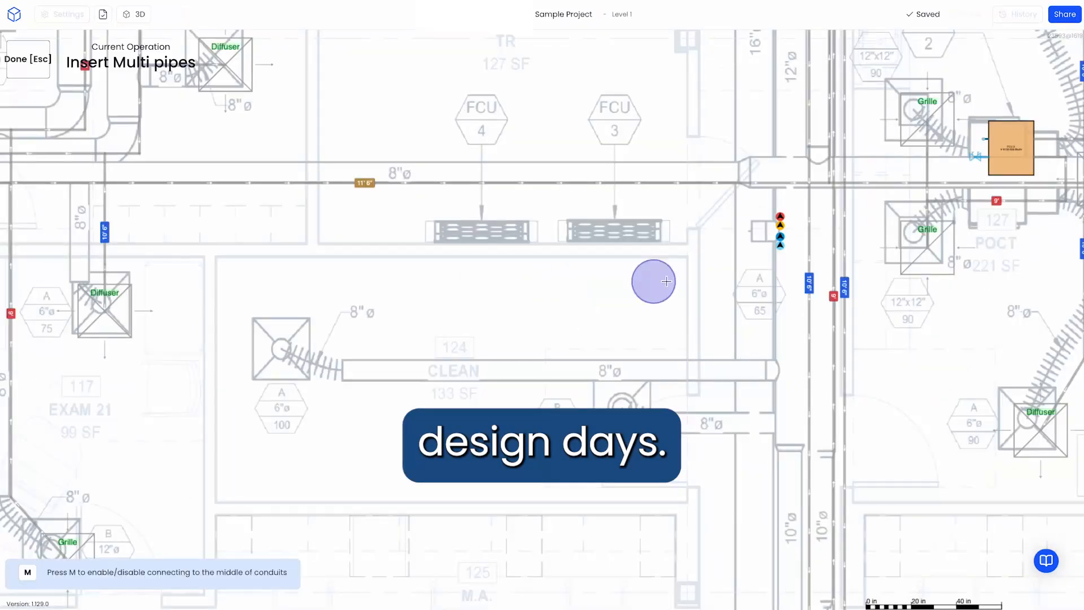
Draw four parallel hydronic pipes from the four risers past FCU 3 and FCU 4, then up the plan.
click(778, 231)
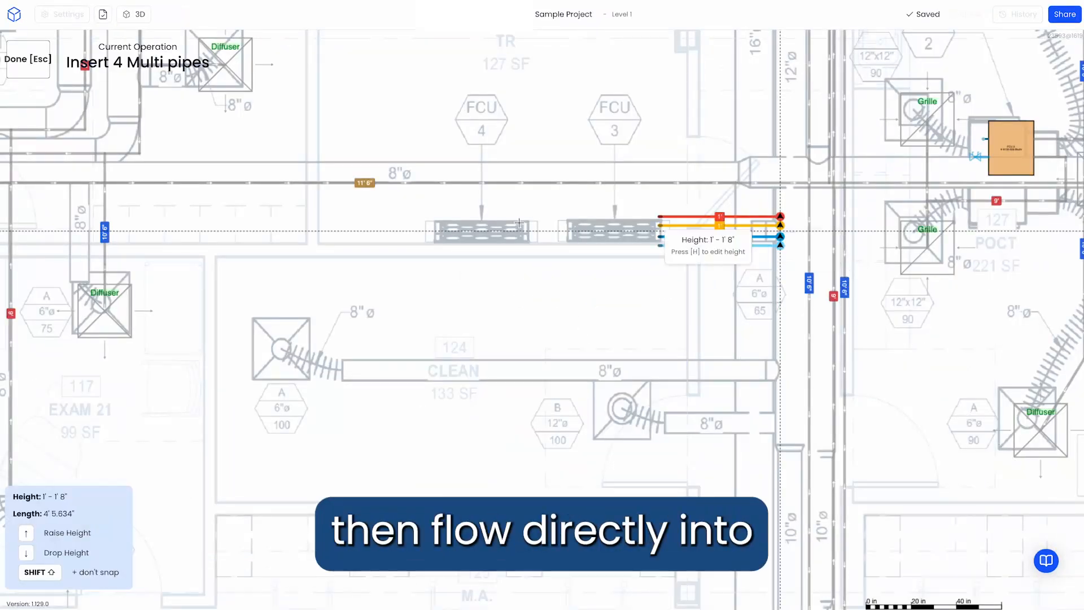
click(354, 230)
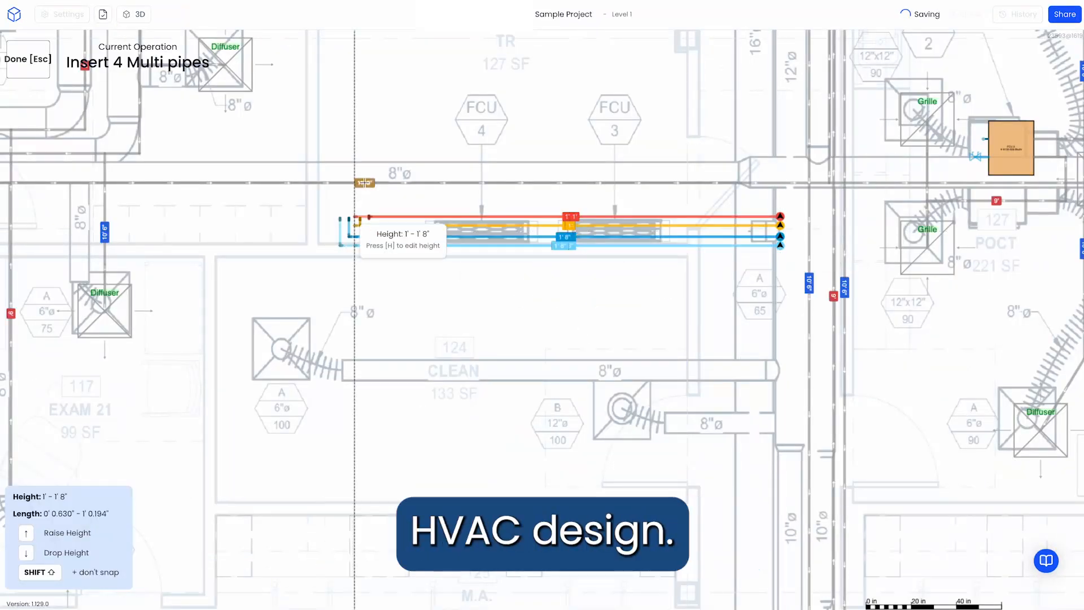
click(354, 82)
key(Escape)
Switch the design to ductwork and draw a multi-duct branch from the vertical main ducts across the CLEAN room.
click(236, 51)
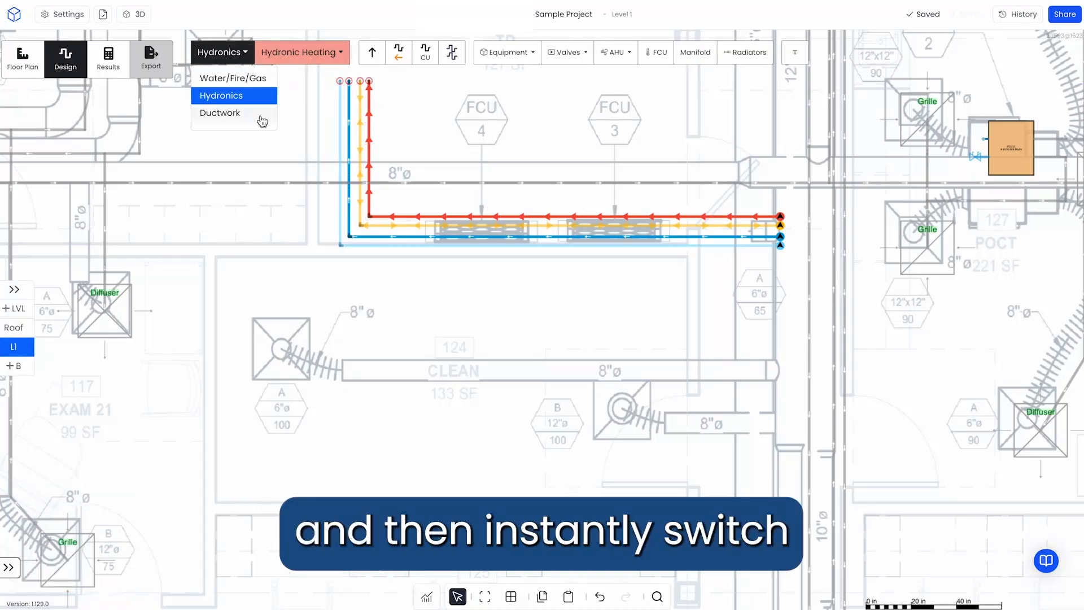
click(261, 117)
key(m)
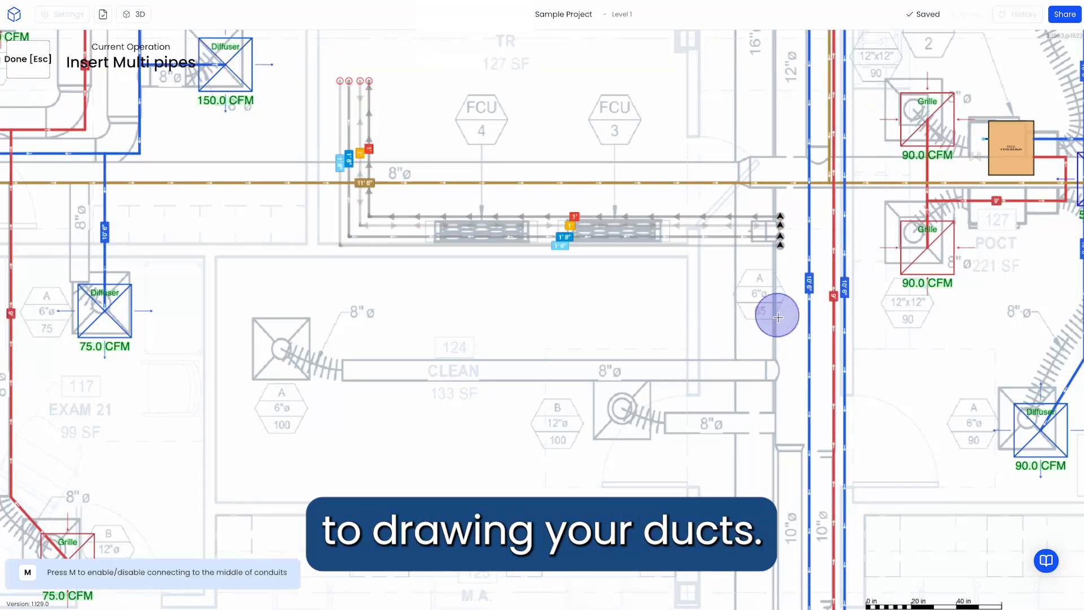
click(819, 291)
click(441, 281)
key(Escape)
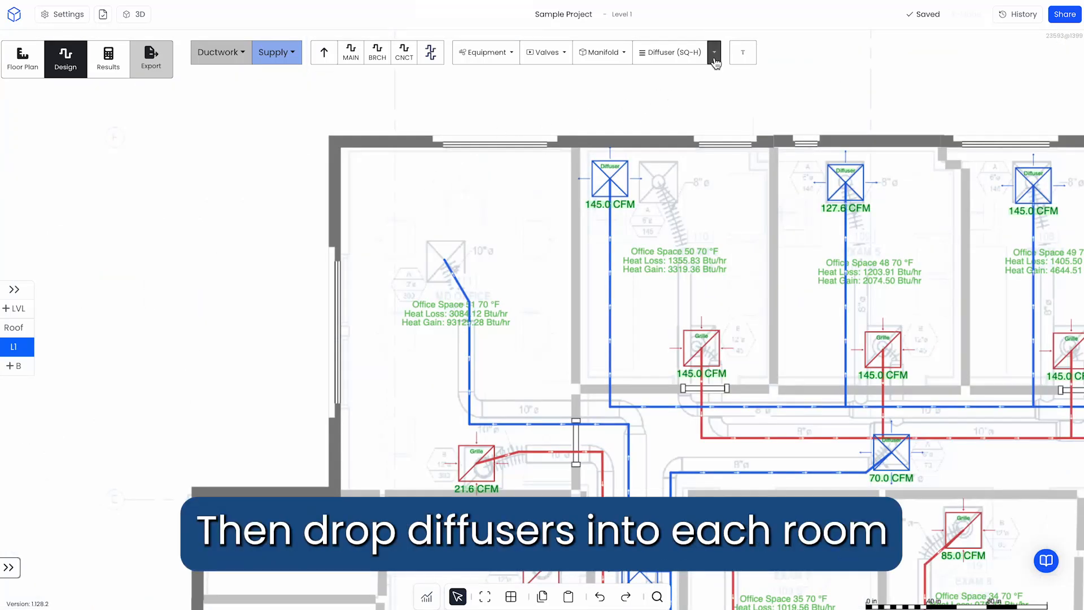
Place a supply diffuser at the open duct end in Office Space 51.
click(715, 54)
click(795, 79)
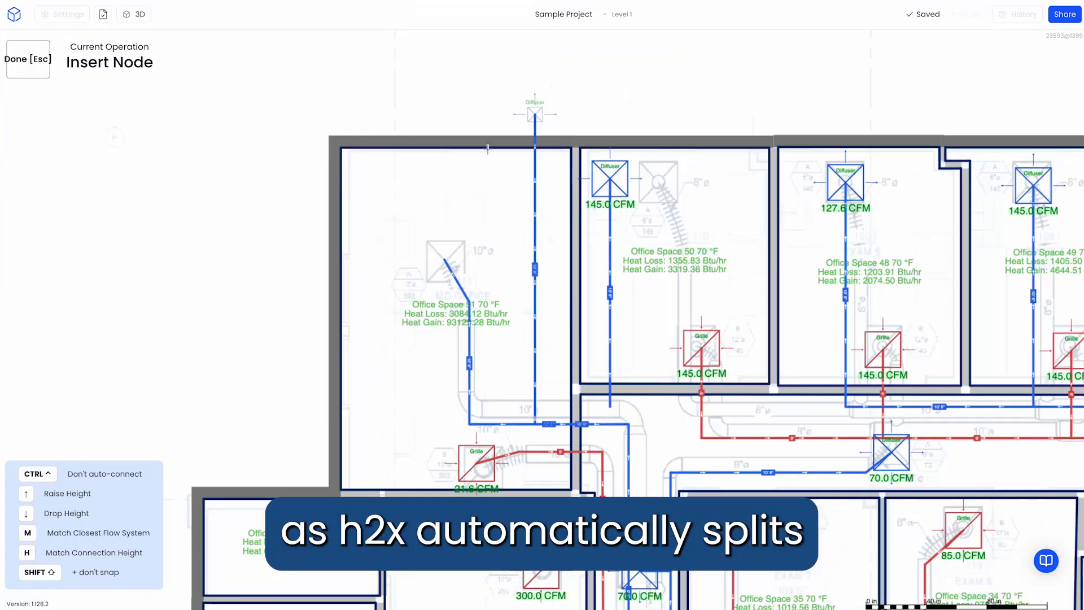
click(445, 260)
key(Escape)
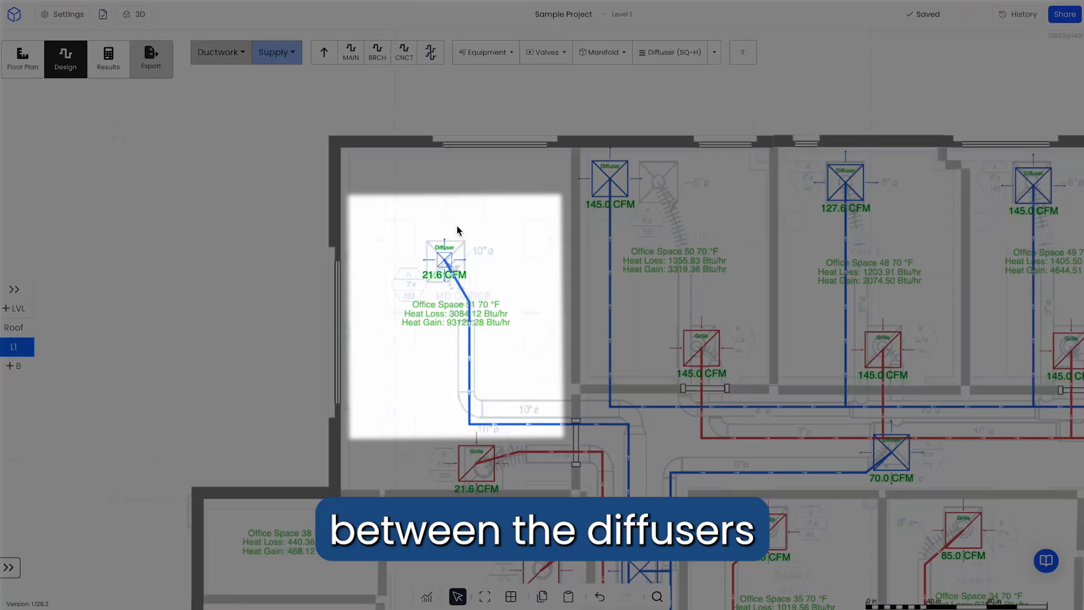
Add a second supply diffuser in Office Space 51 near its windowed side wall, auto-connected to the duct.
click(686, 61)
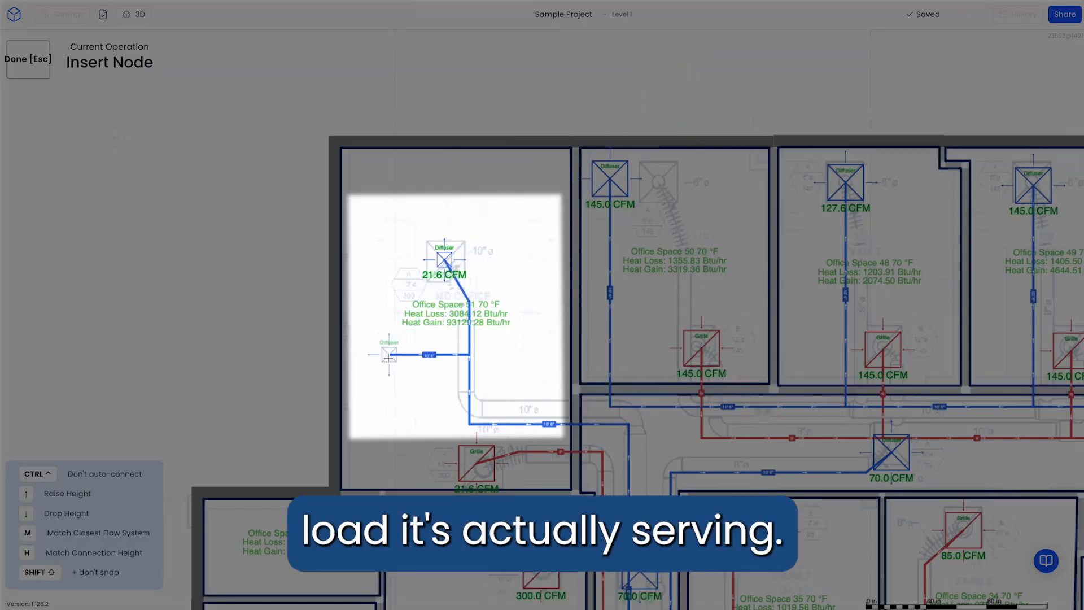
click(388, 356)
key(Escape)
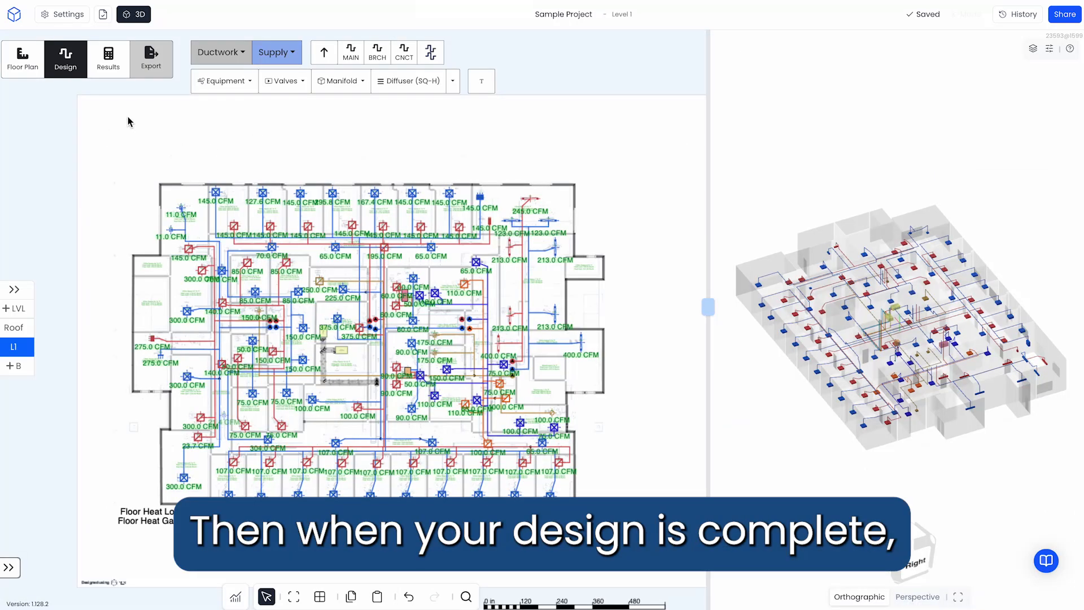
Calculate the sizing results for the complete ductwork system.
click(106, 73)
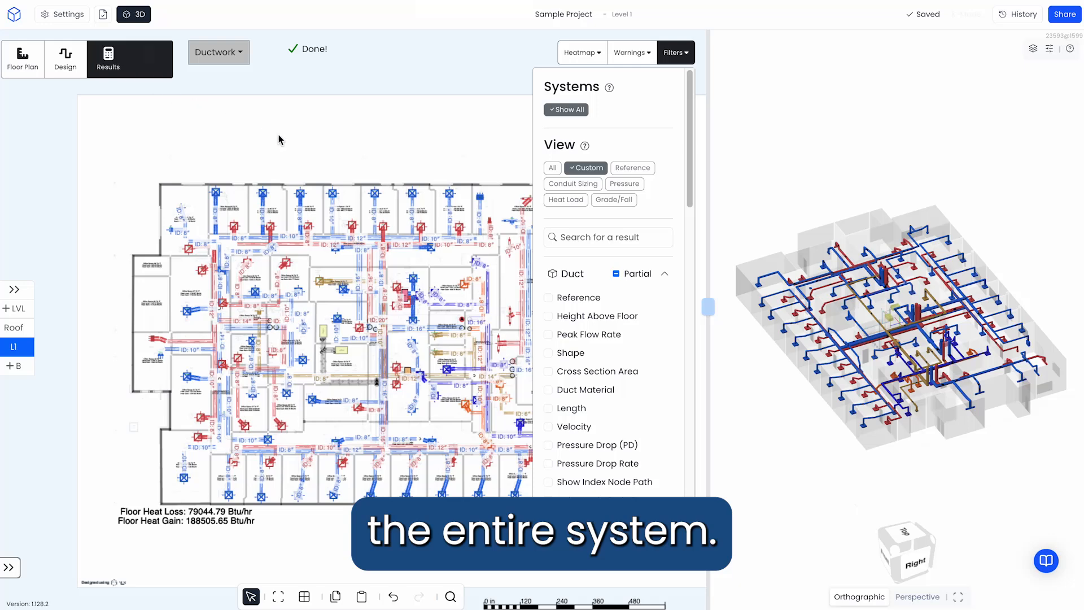
Browse the available result filters and inspect the calculated results of the air handling unit on the Roof level.
scroll(660, 317, down, 1)
scroll(662, 317, down, 3)
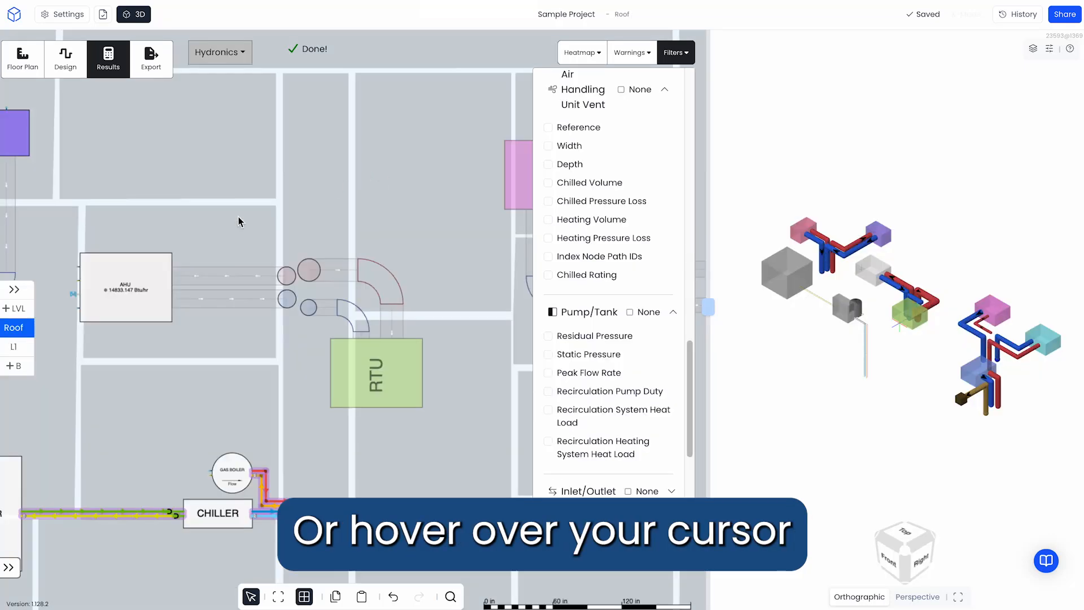
mouse_move(162, 290)
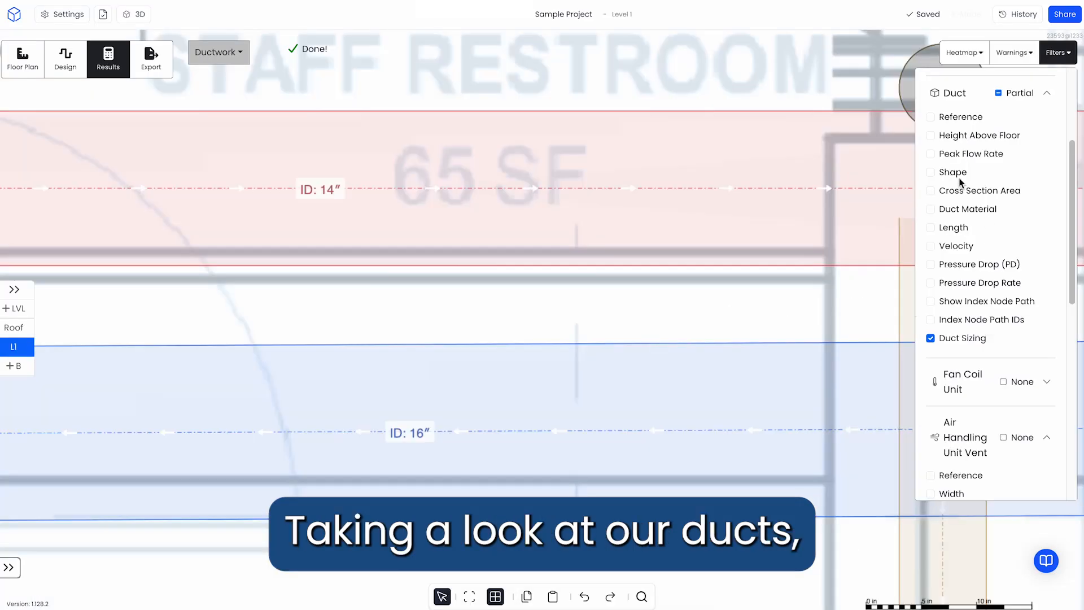
Display Peak Flow Rate, Velocity and Pressure Drop (PD) on the Level 1 ducts, and show the index node path.
click(930, 153)
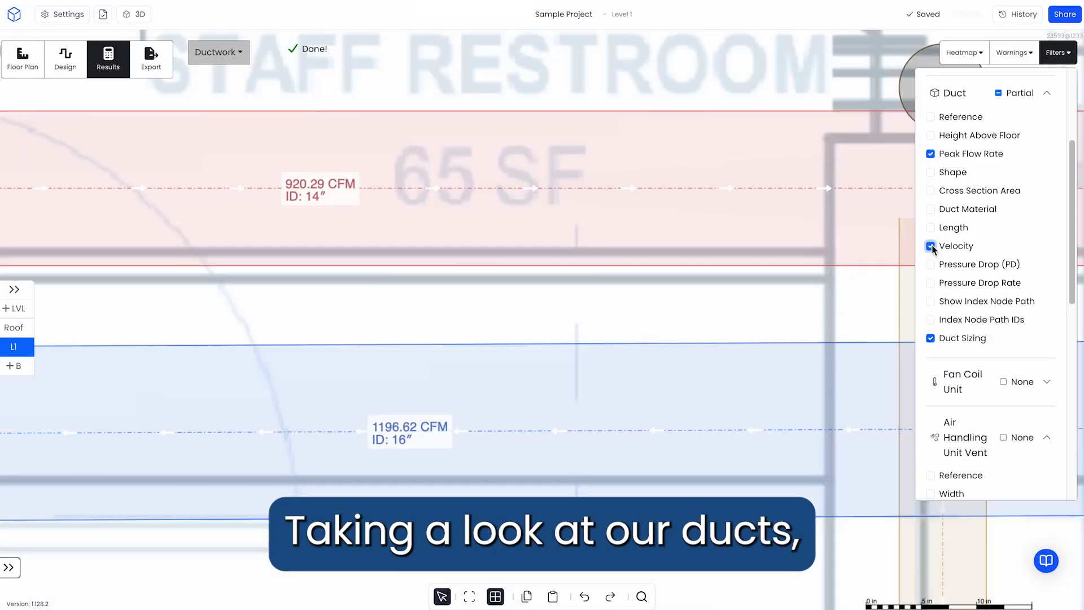
click(930, 264)
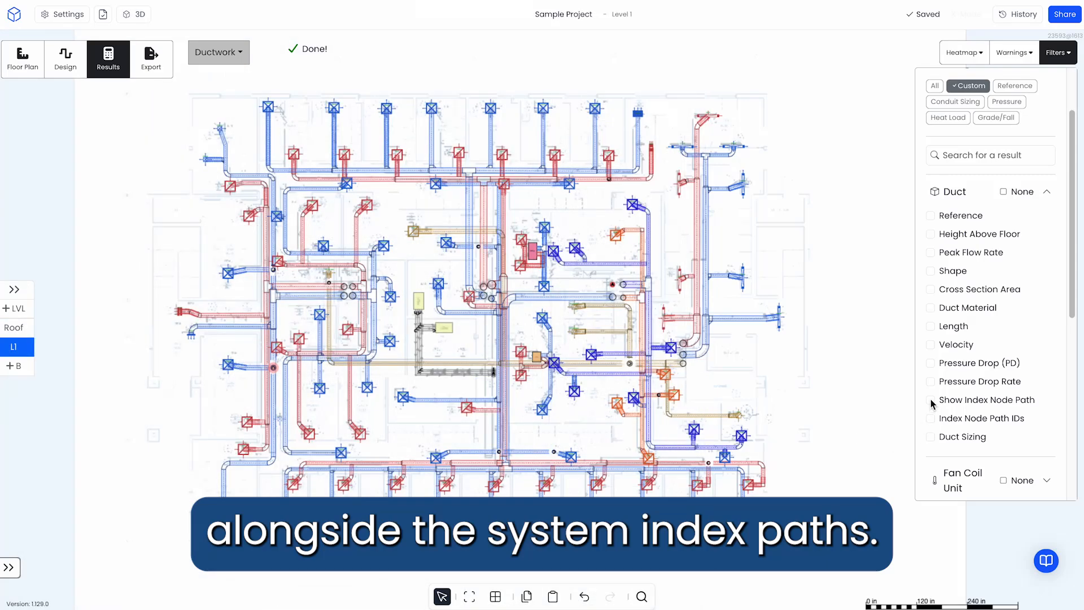
click(931, 401)
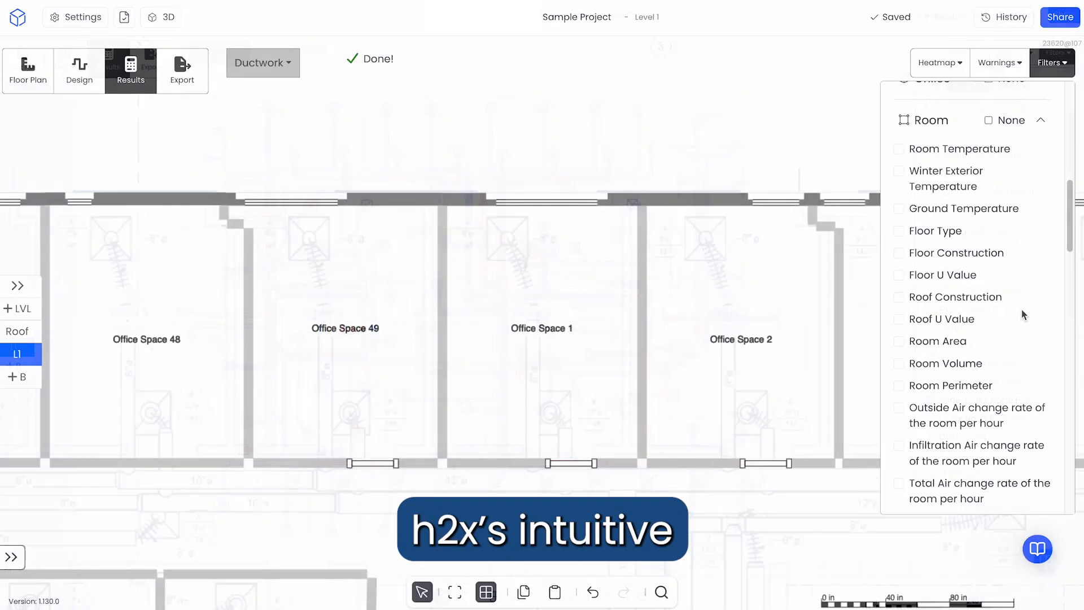
Overlay Room Temperature, Floor U Value and Heat Loss Through Window results on the Level 1 rooms.
click(899, 150)
scroll(1015, 316, down, 1)
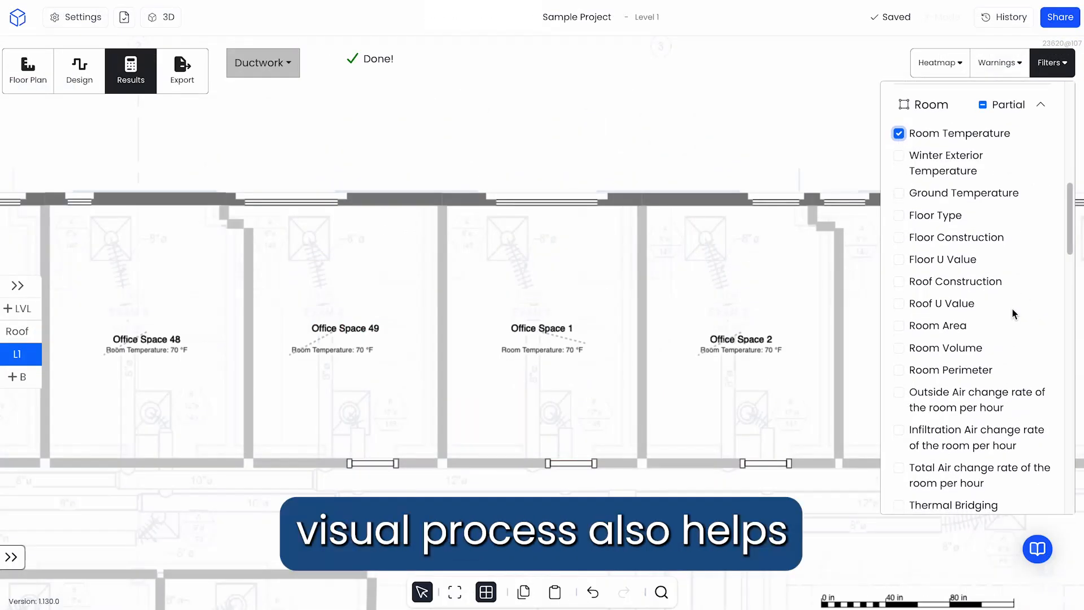
click(899, 261)
scroll(1022, 315, down, 4)
scroll(987, 305, down, 6)
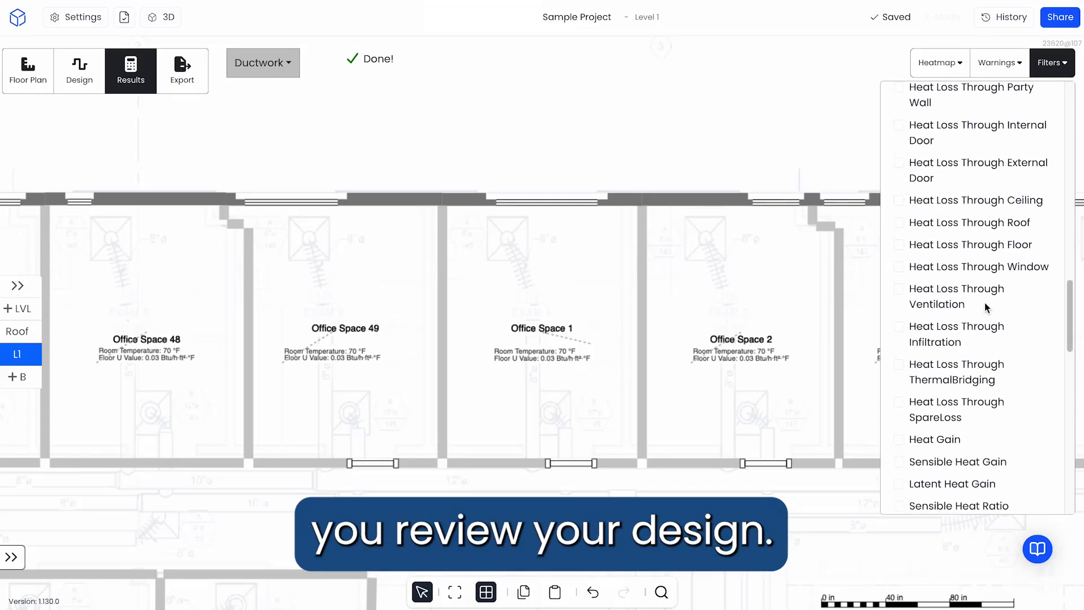
click(899, 191)
Add sensible and latent heat gain through outside air and Heat Gain Through SolarGain to the room results.
scroll(1036, 310, down, 2)
scroll(1036, 310, down, 6)
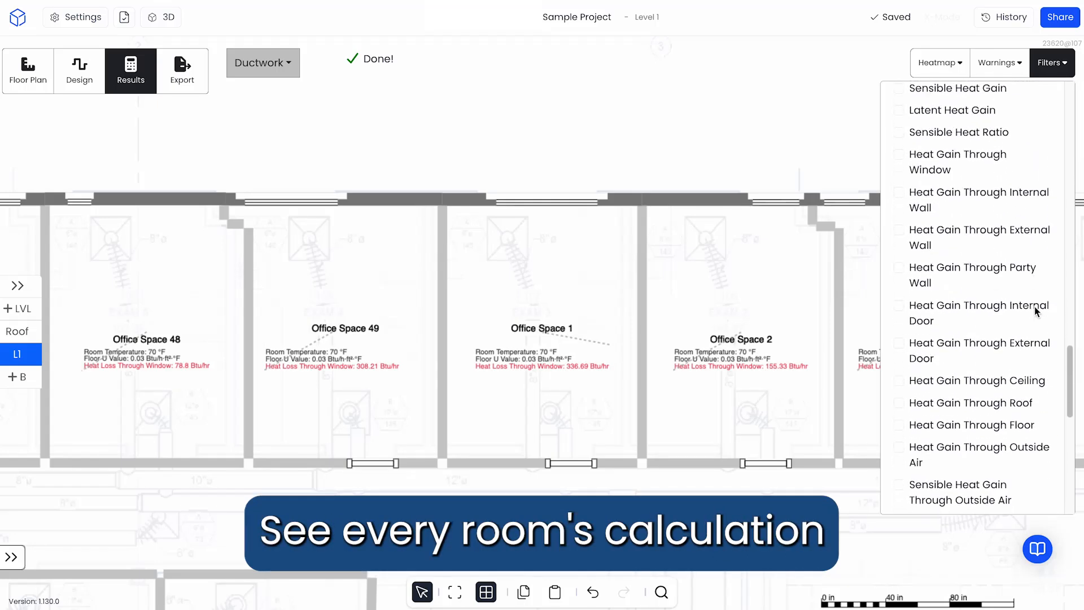
click(899, 317)
click(899, 354)
scroll(1017, 395, down, 5)
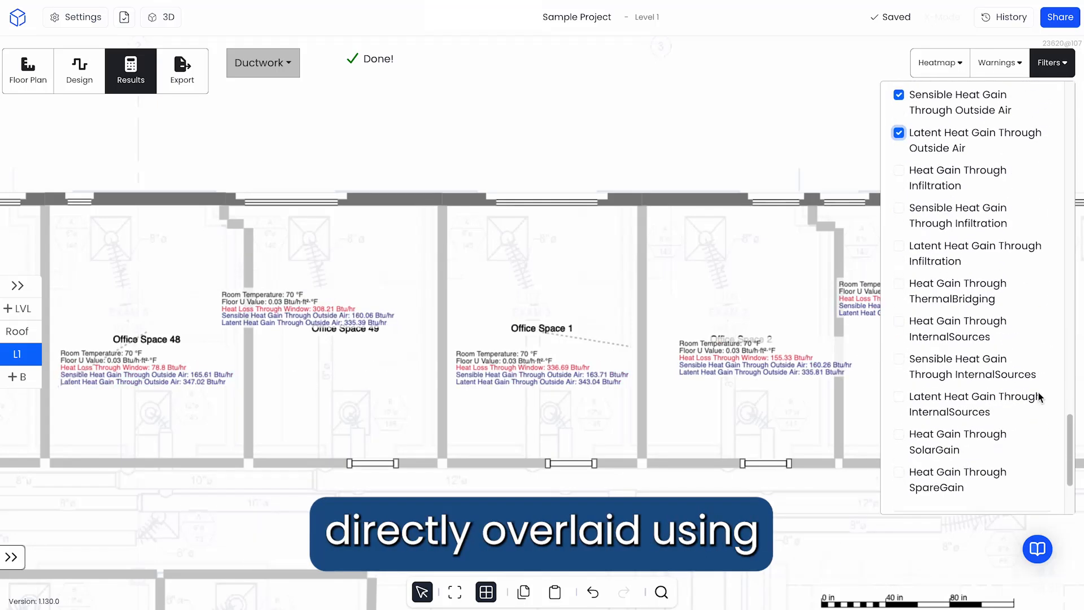
click(1014, 398)
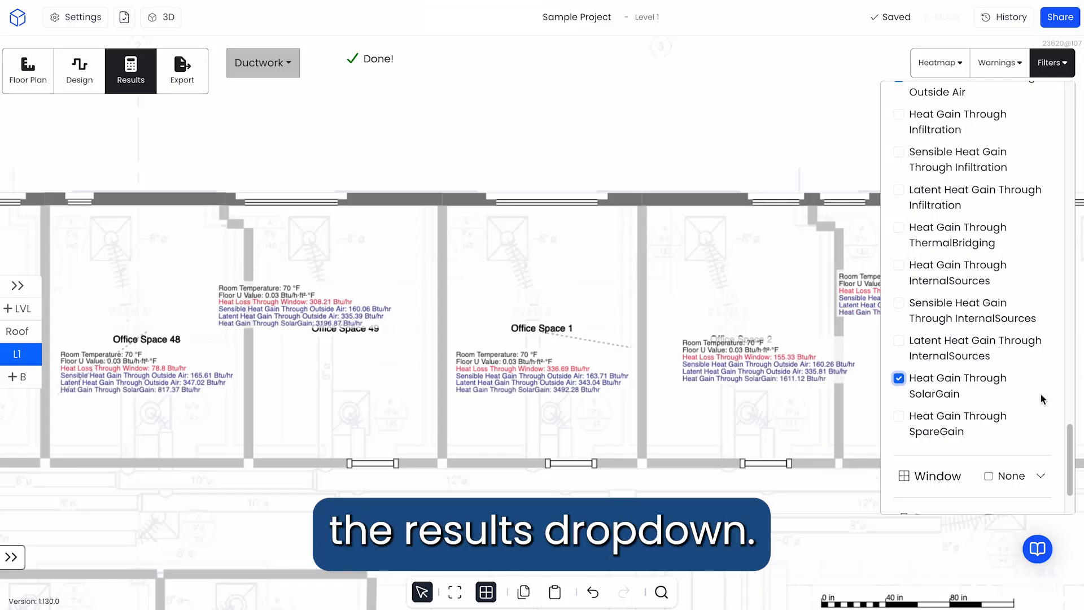
Set the project's specific sharing access to Can view and copy the internal link.
click(1072, 21)
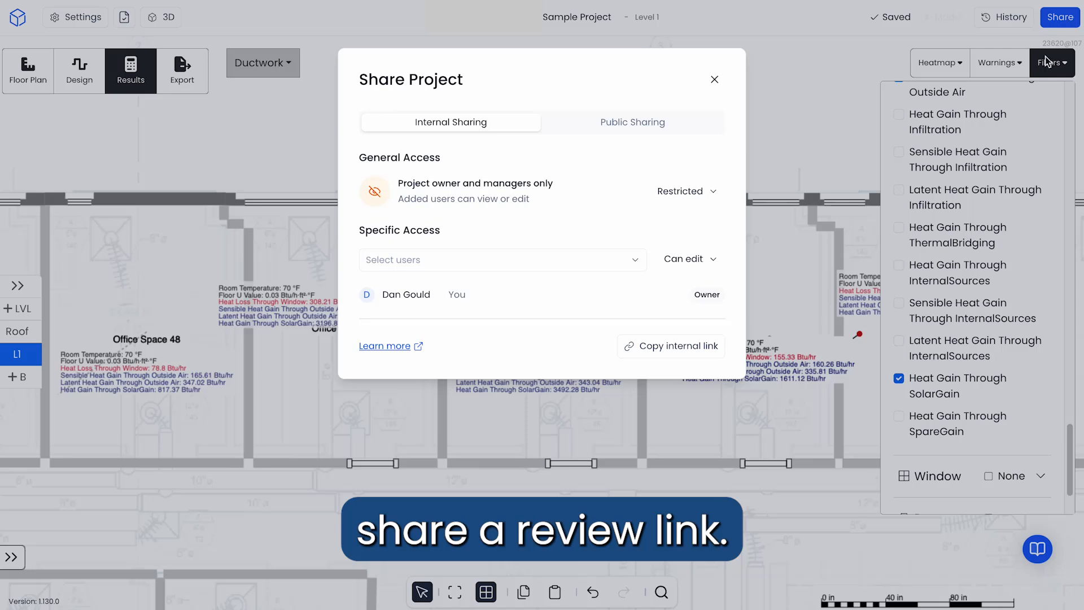
click(706, 259)
click(700, 310)
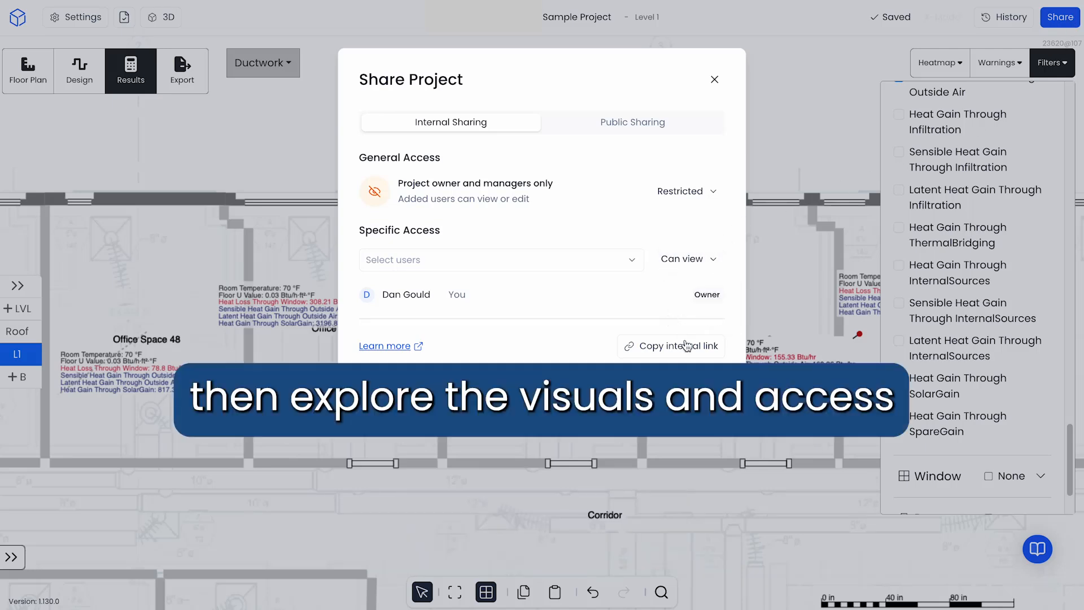
click(691, 347)
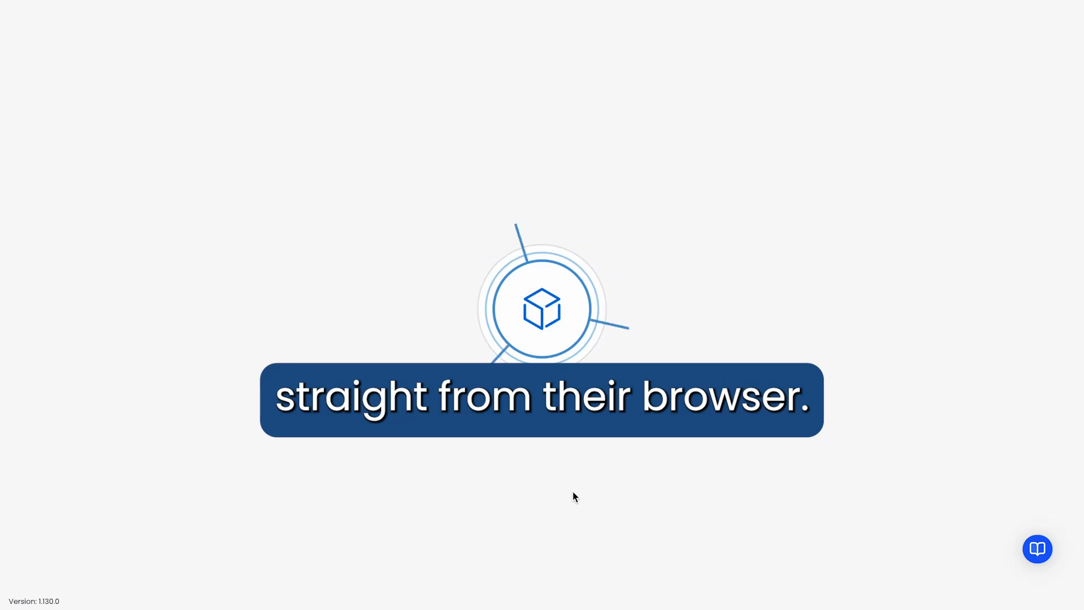
Select the exterior window of Office Space 49 and extend the selection to the other matching windows.
scroll(987, 314, up, 10)
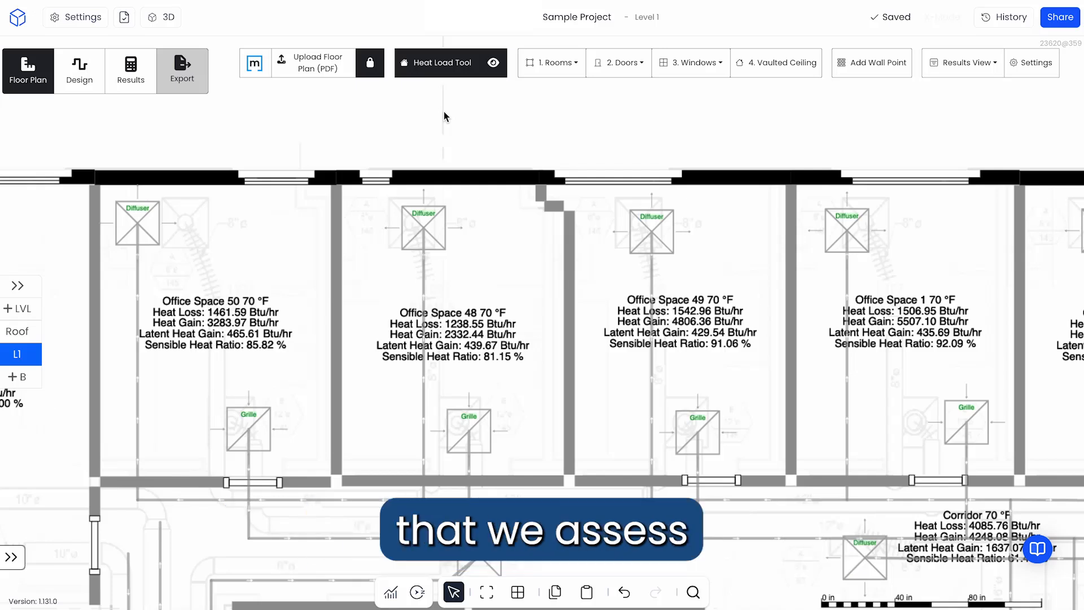
click(616, 178)
right_click(617, 179)
mouse_move(641, 187)
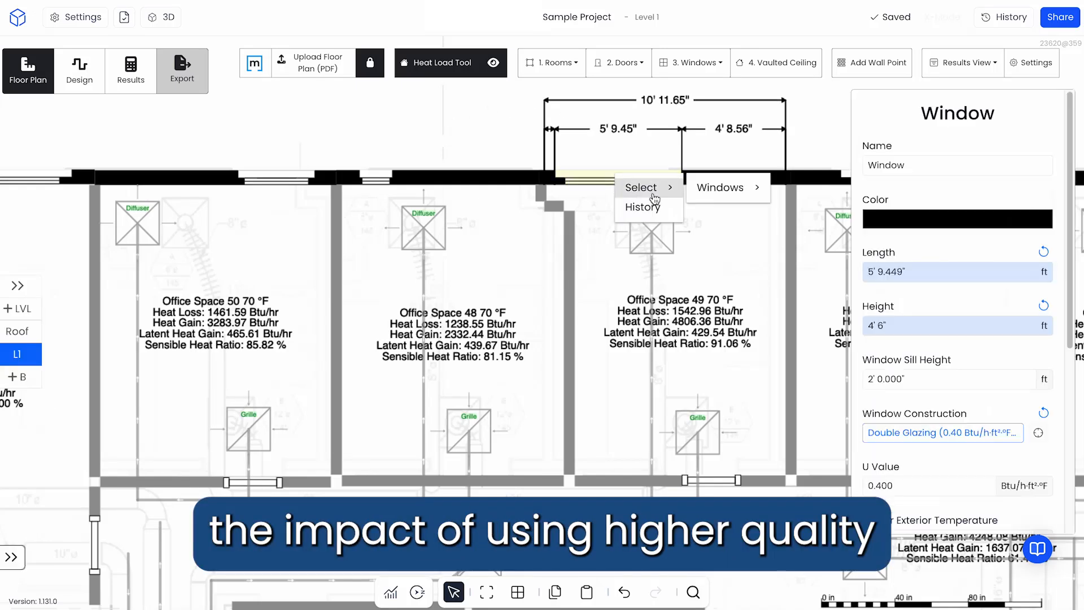
mouse_move(727, 187)
click(819, 218)
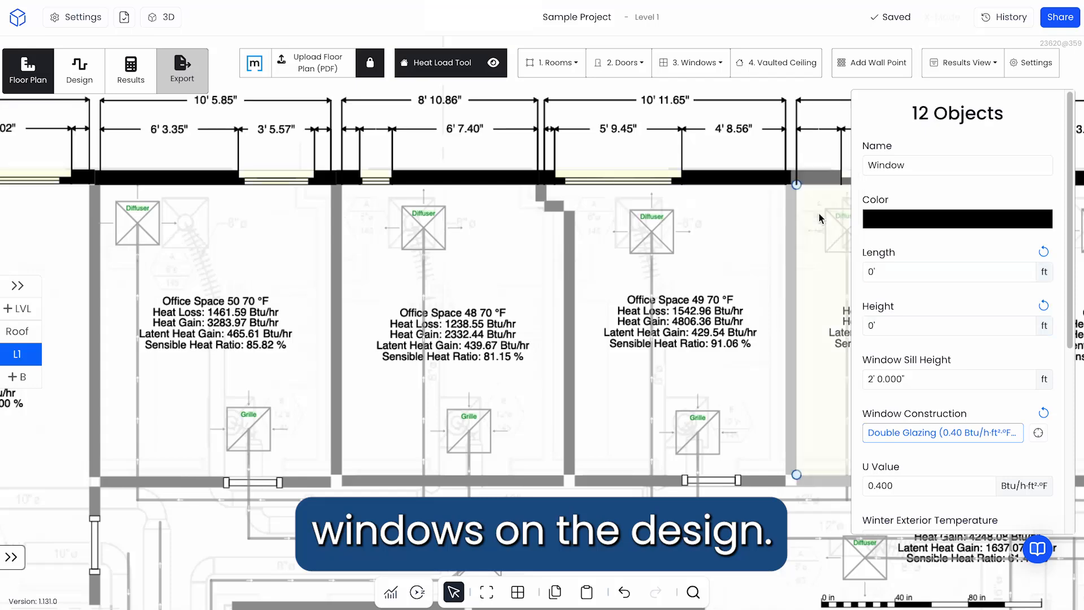
Change the construction of the selected windows to Triple Glazing (0.10 Btu/h·ft²·°F).
scroll(1002, 401, down, 5)
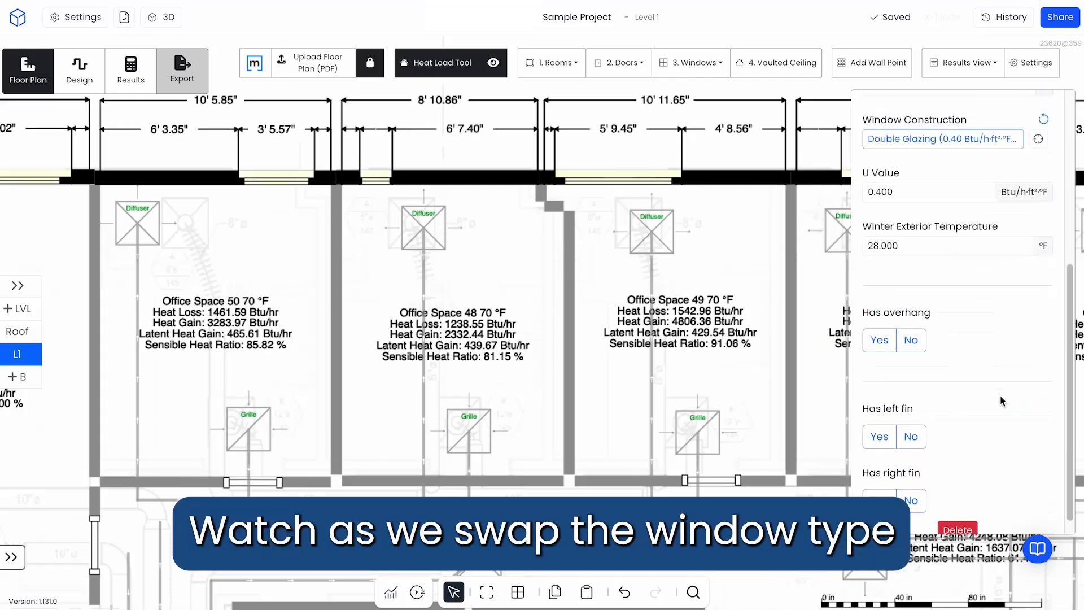
click(1012, 145)
scroll(1004, 244, down, 4)
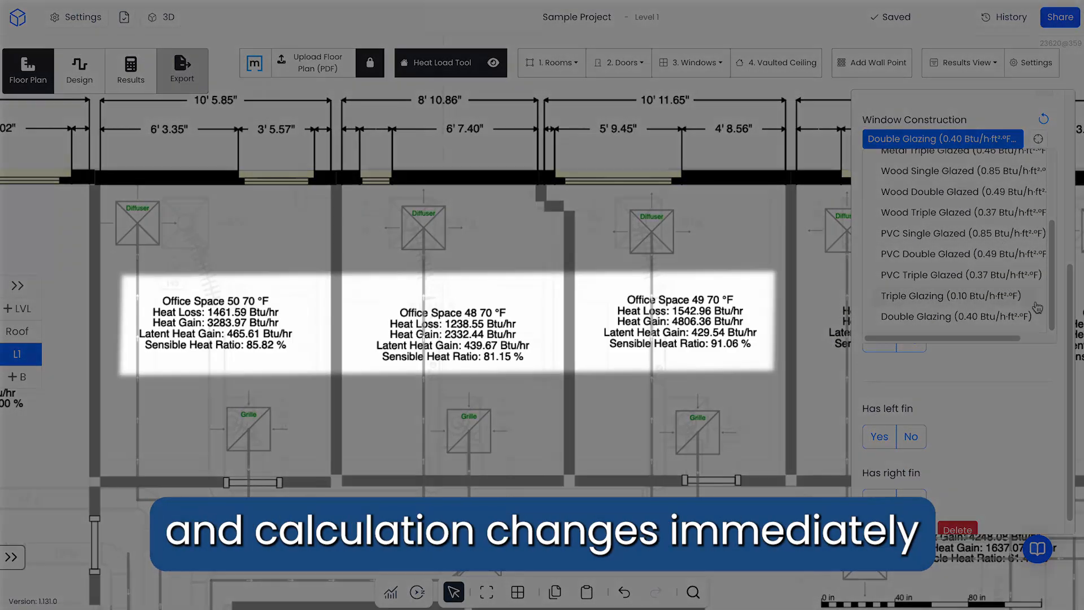
click(1029, 297)
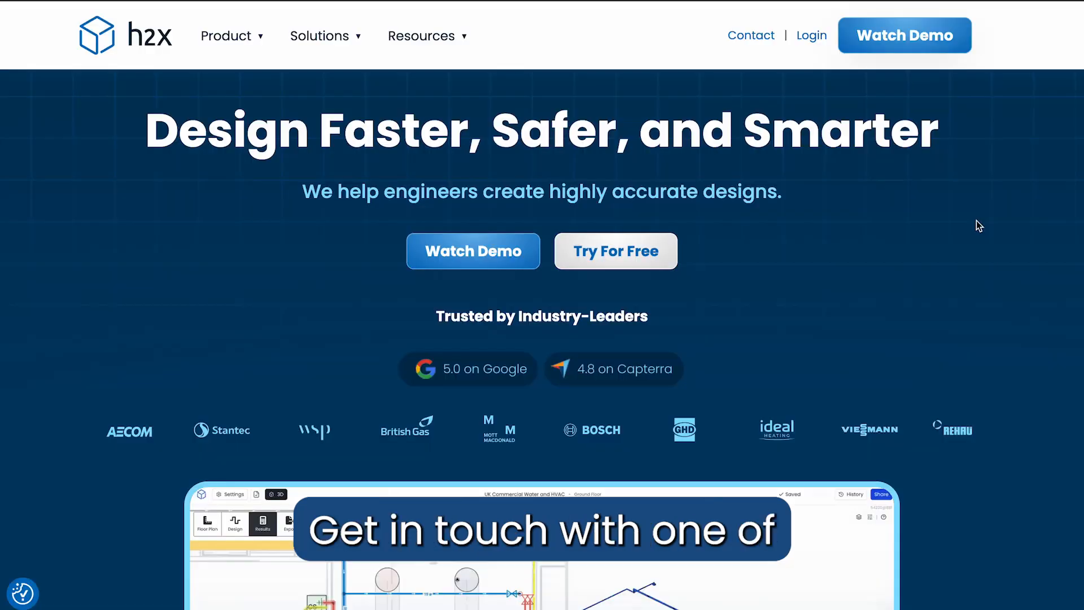
Open the contact form page on the h2x website.
click(754, 36)
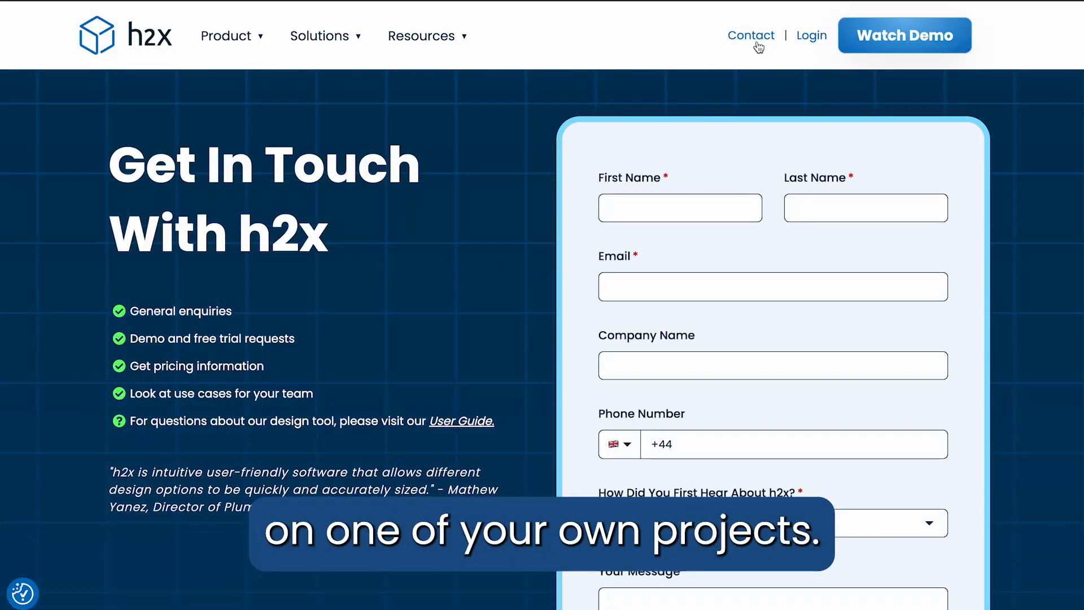